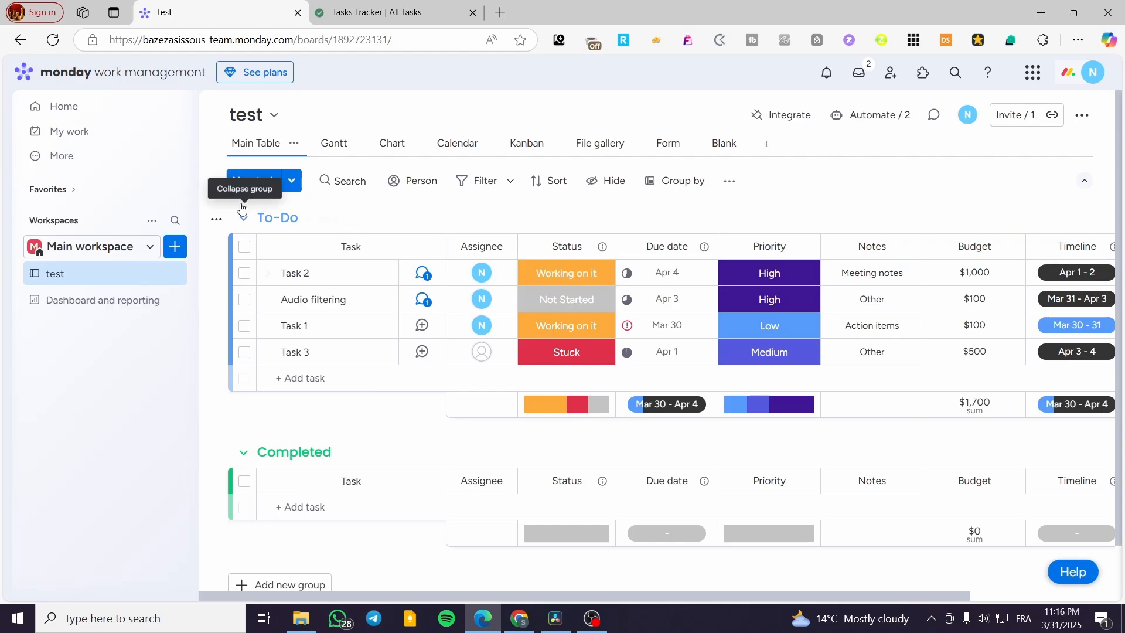
Step: Switch to the Notion Tasks Tracker and preview the Projects template's All Projects and Gantt views, then close the preview
left_click(361, 7)
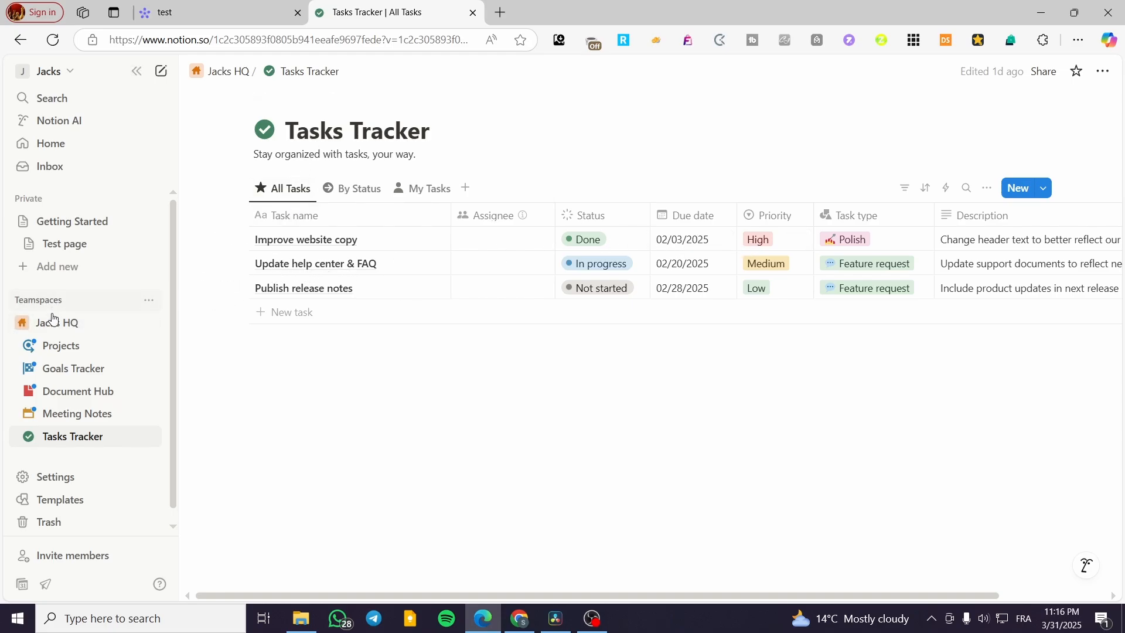
left_click(74, 323)
left_click(82, 326)
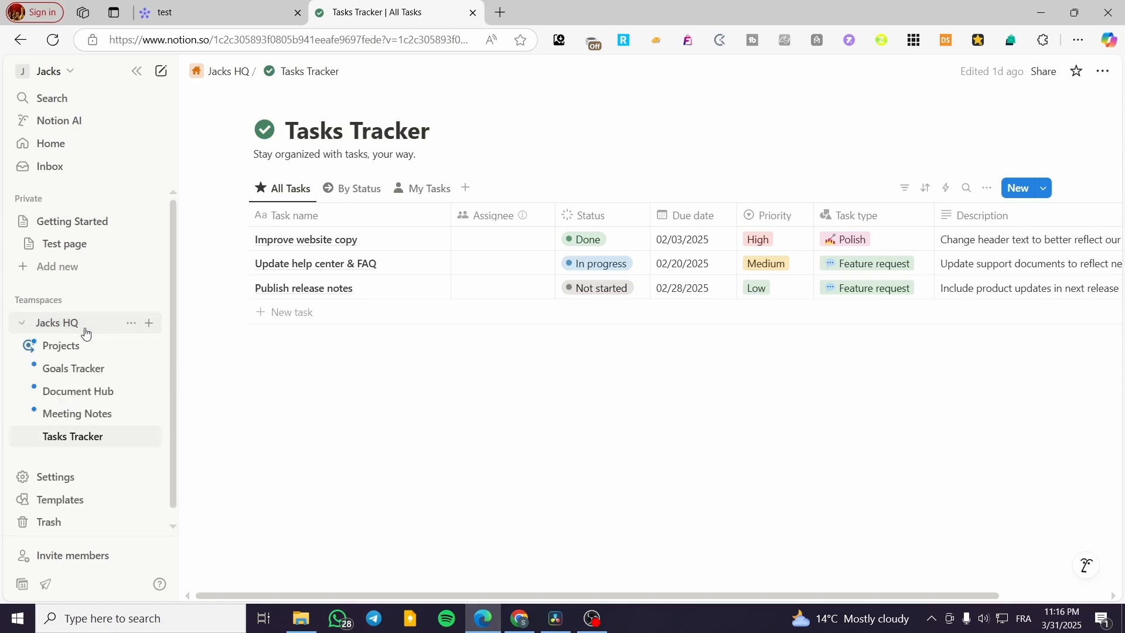
left_click(77, 351)
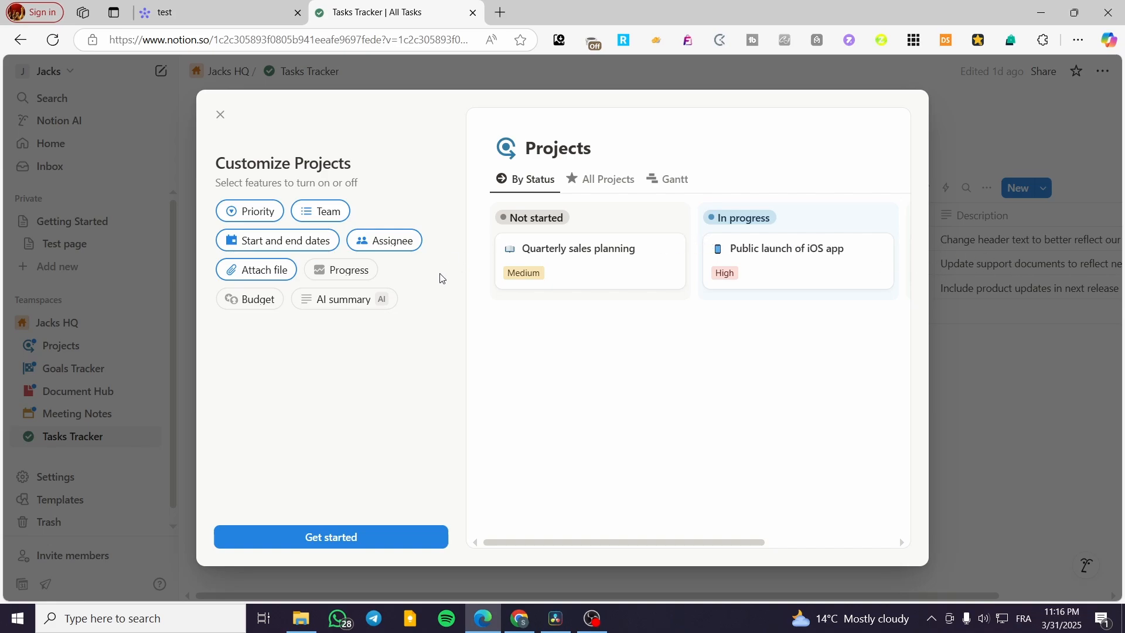
left_click(624, 177)
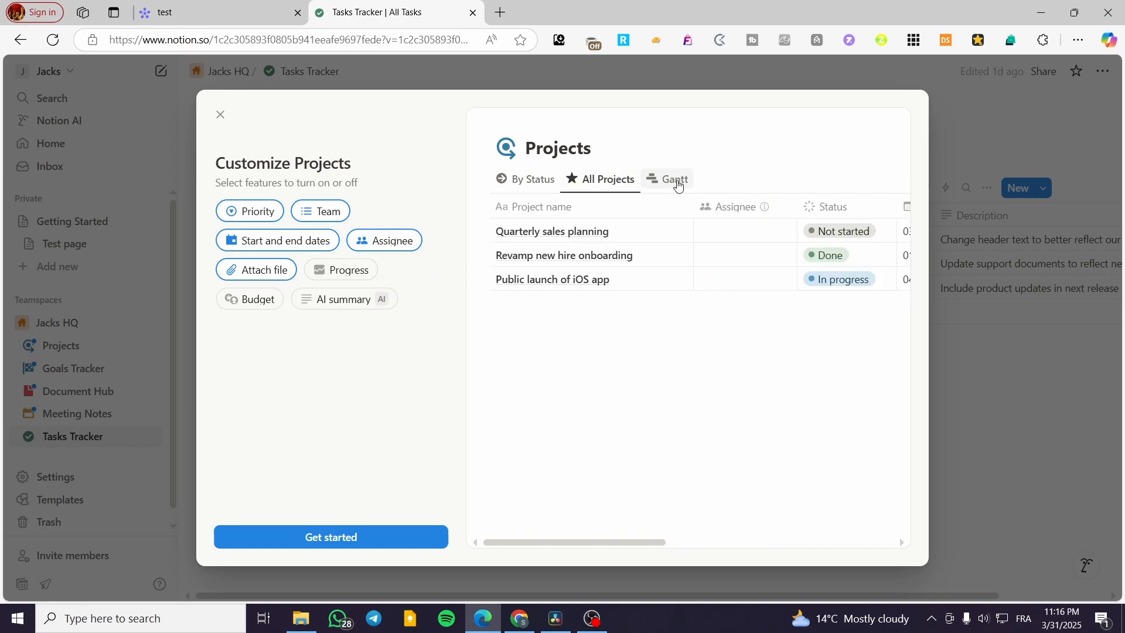
left_click(652, 179)
left_click(1114, 279)
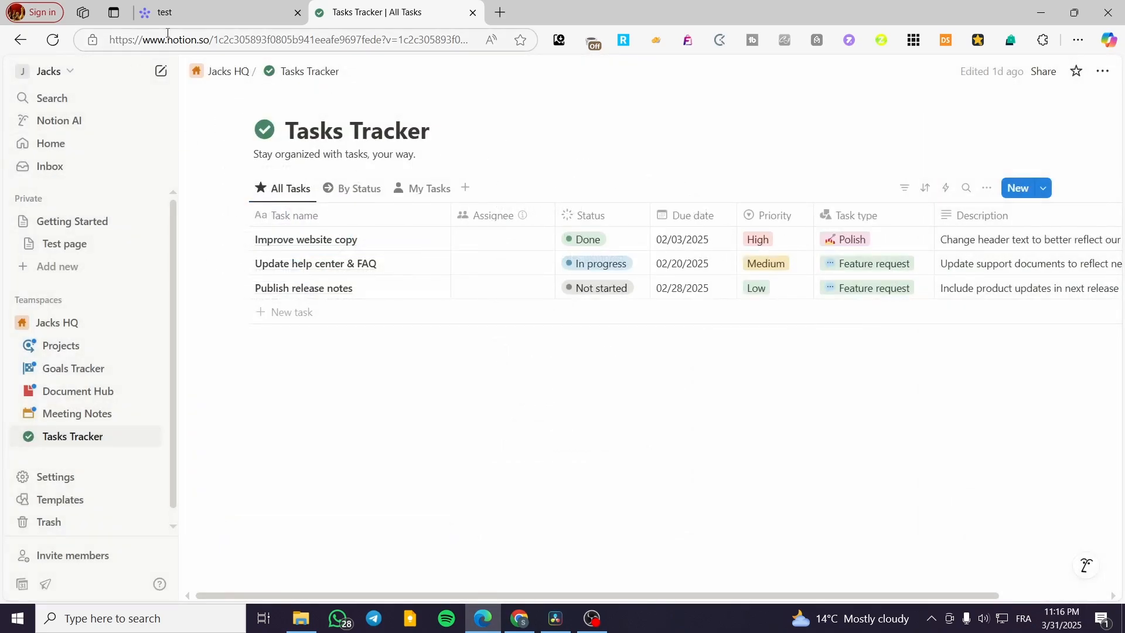
Step: Compare the monday.com test board with Notion's Tasks Tracker and view the tracker's full list of new view types
left_click(214, 13)
left_click(349, 14)
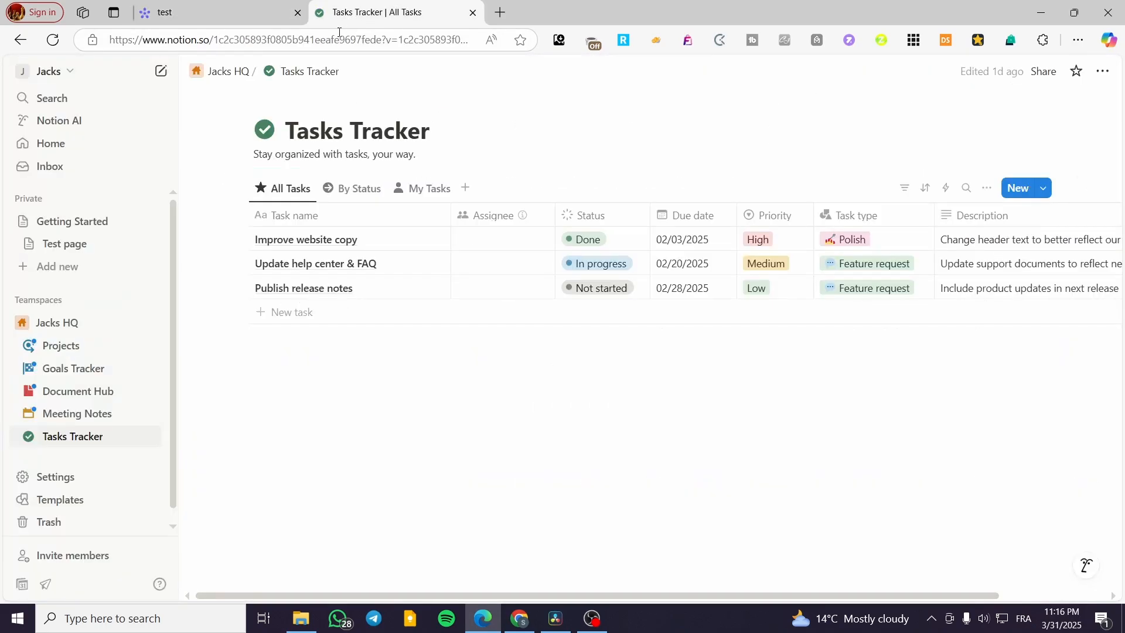
left_click(230, 5)
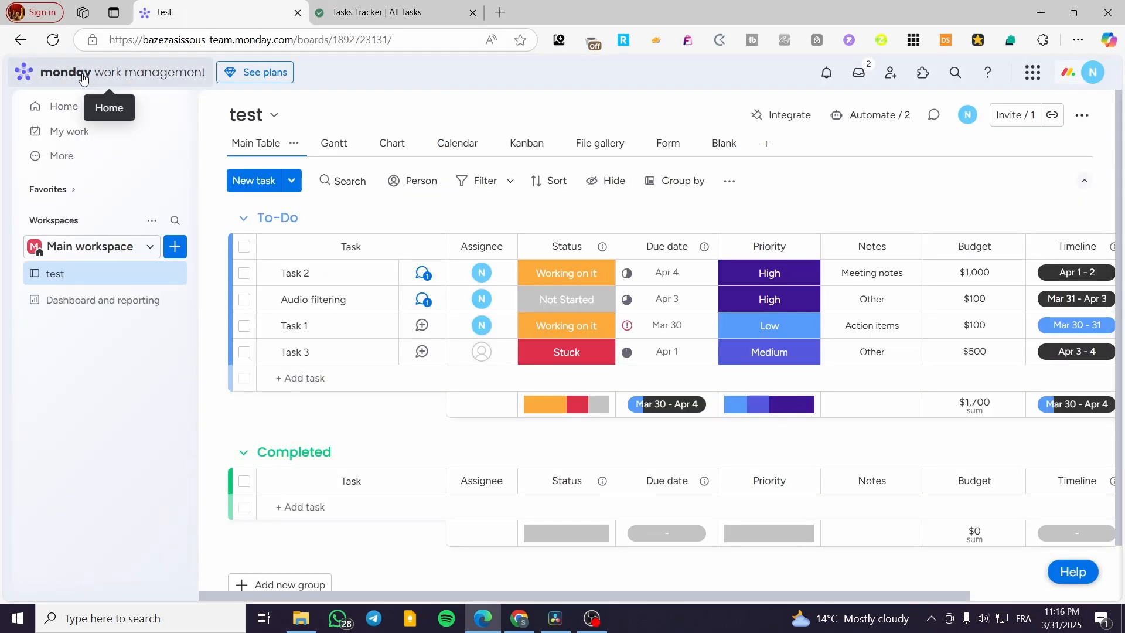
left_click(389, 13)
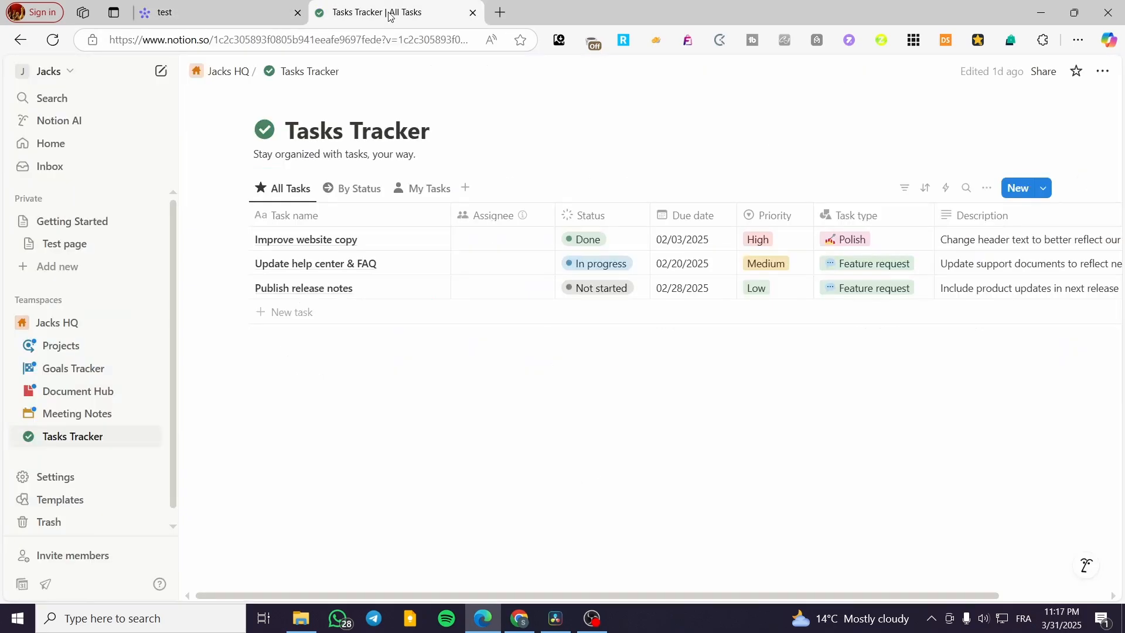
left_click(466, 188)
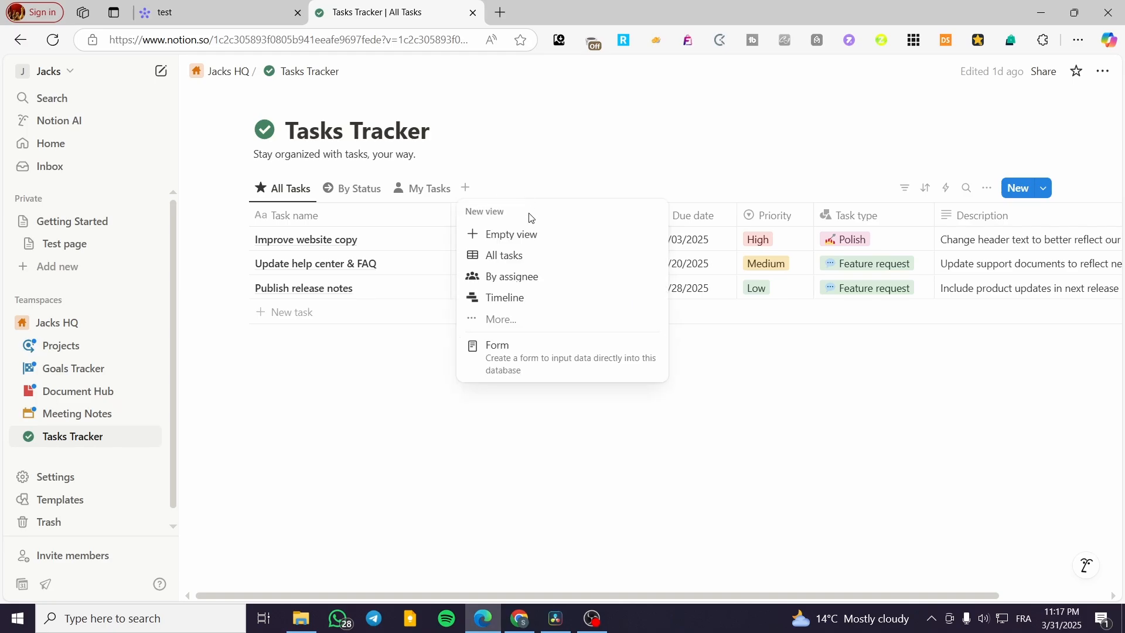
left_click(538, 320)
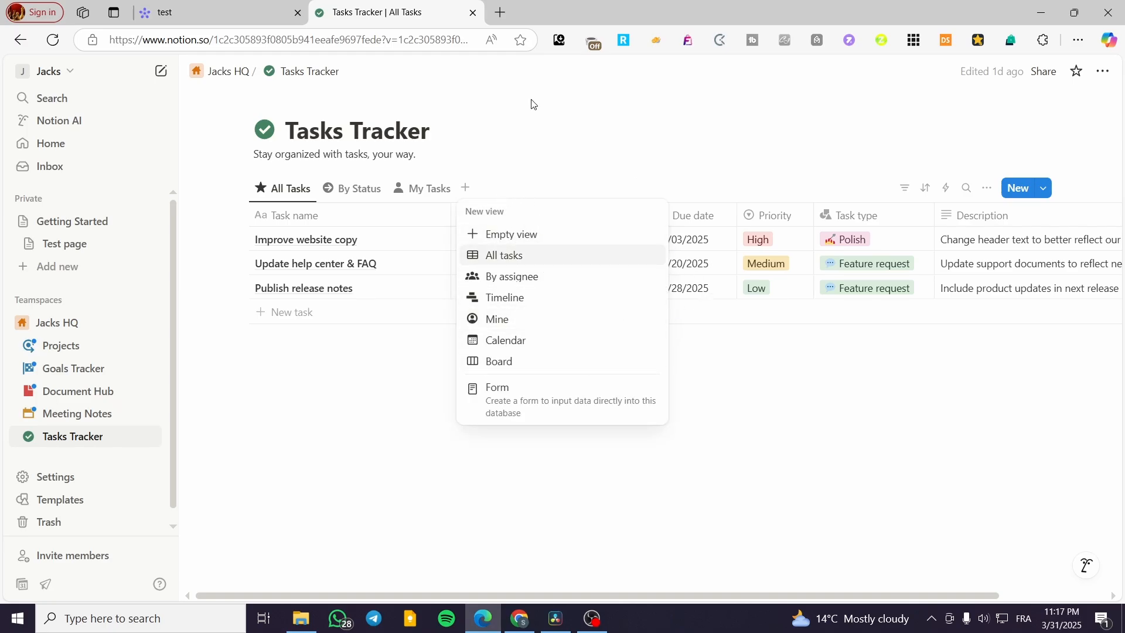
left_click(589, 155)
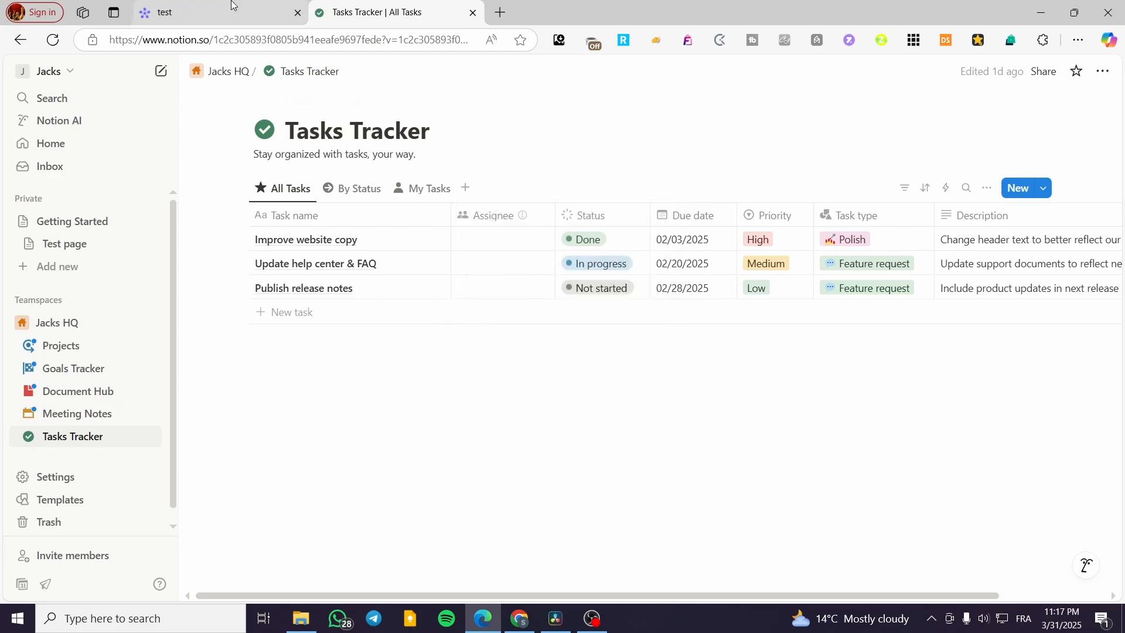
Step: Return to the monday.com test board and take a brief look at its app marketplace
left_click(217, 13)
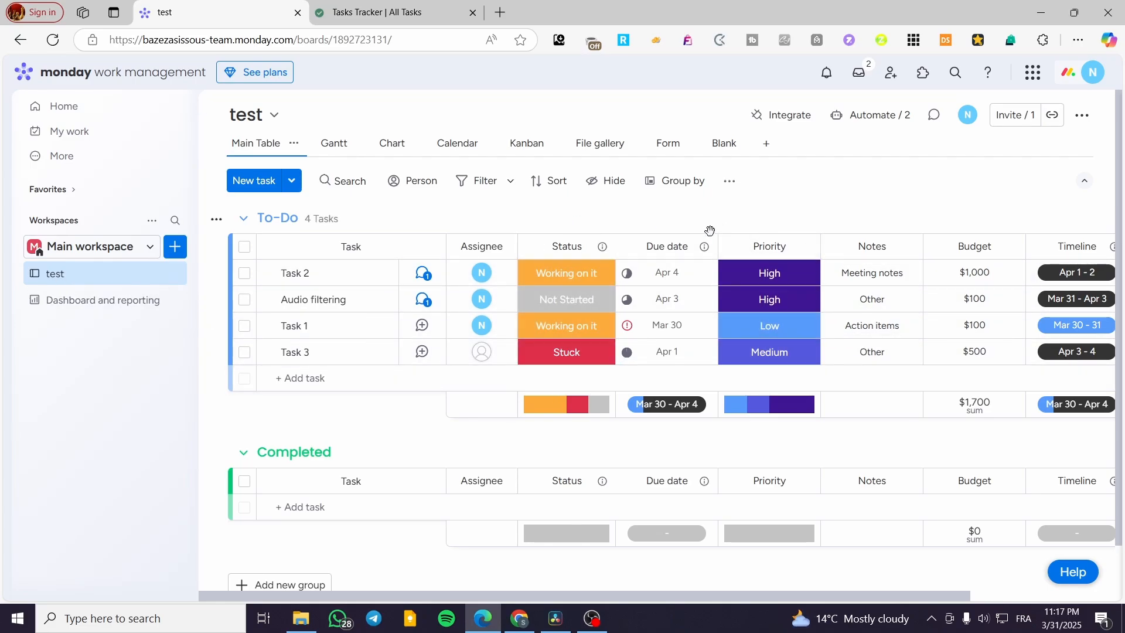
left_click(1034, 73)
left_click(1041, 79)
left_click(921, 75)
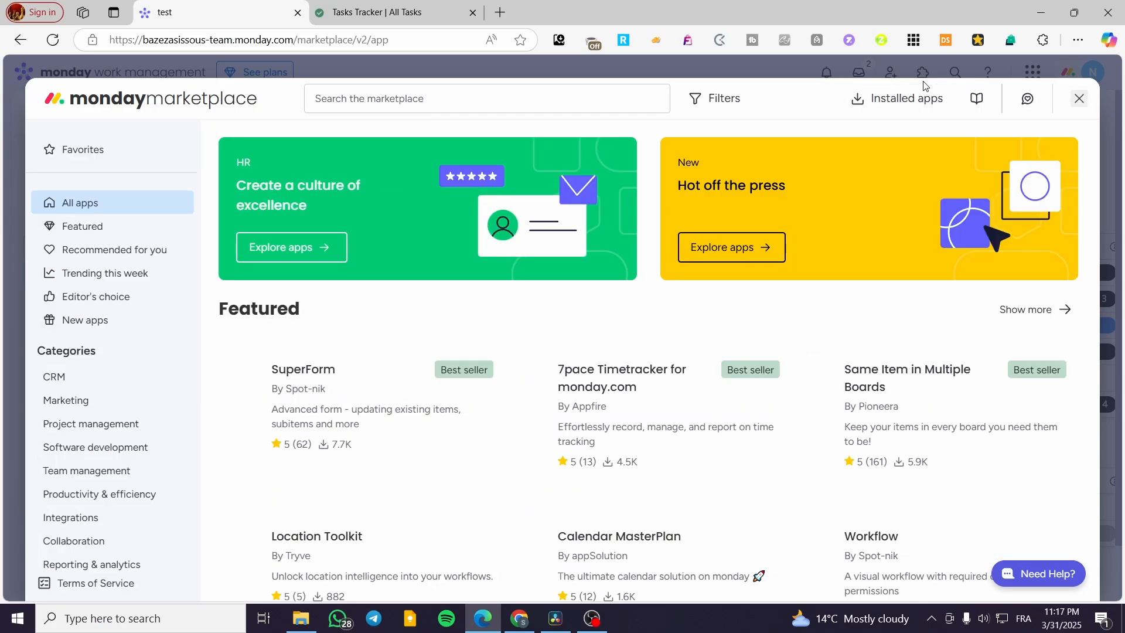
left_click(1079, 99)
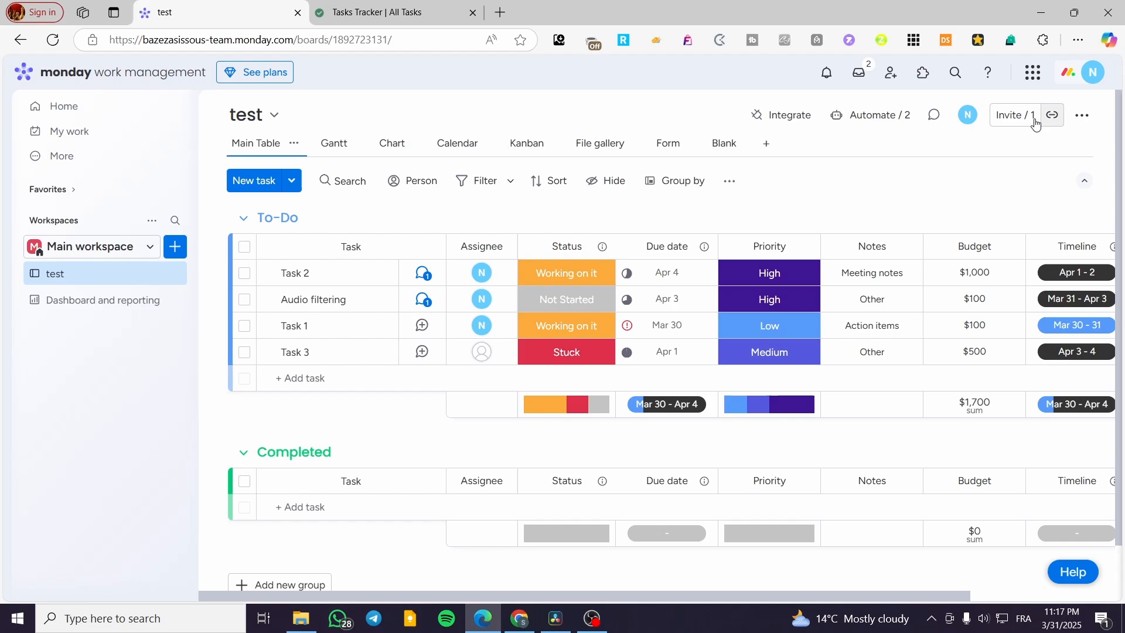
Step: Reopen the monday marketplace and browse the apps in the Project management category
left_click(927, 76)
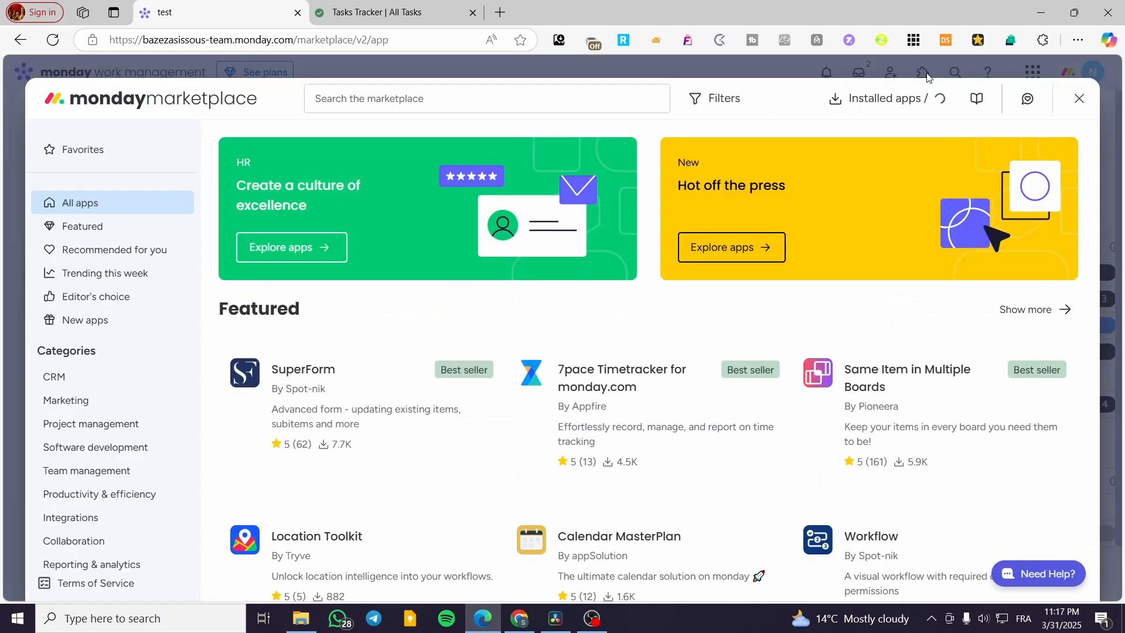
left_click(414, 97)
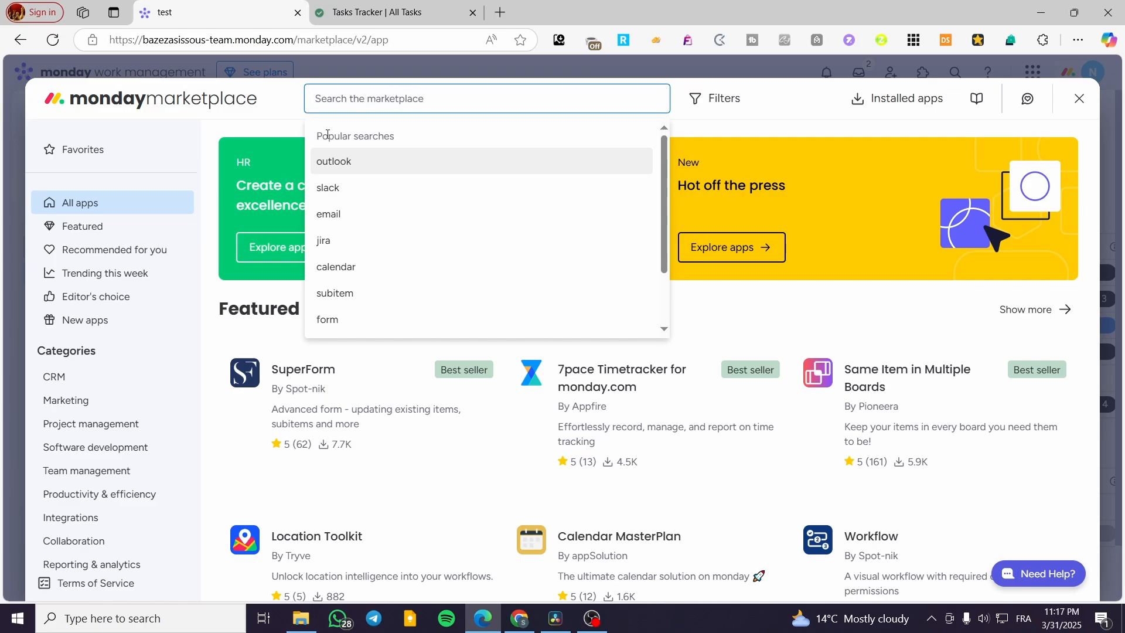
left_click(89, 425)
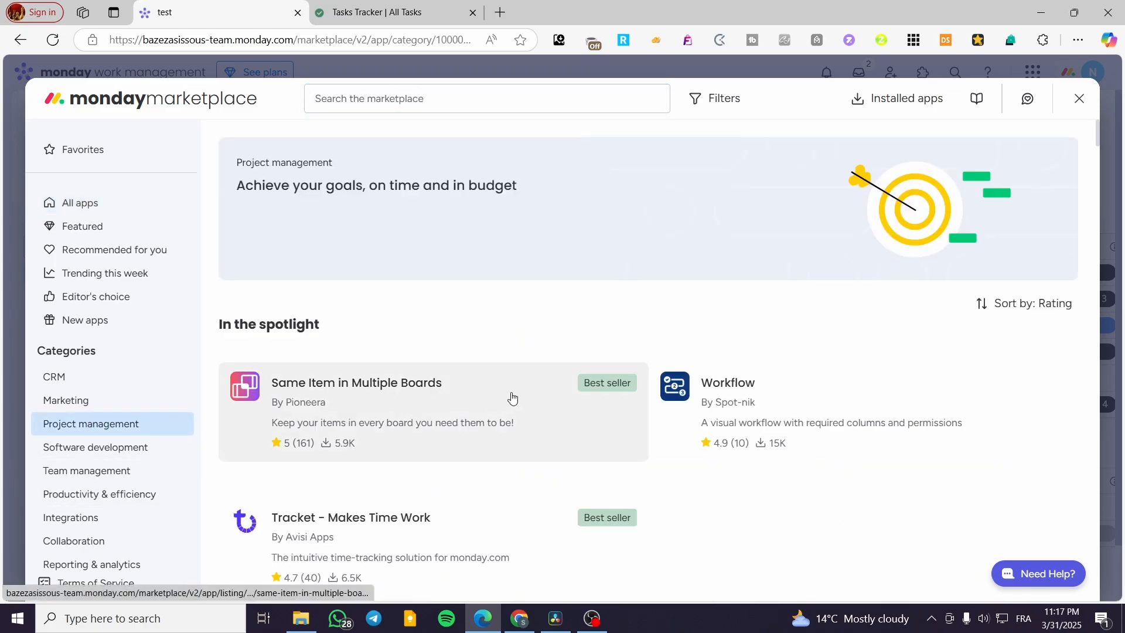
scroll(512, 351, "down", 3)
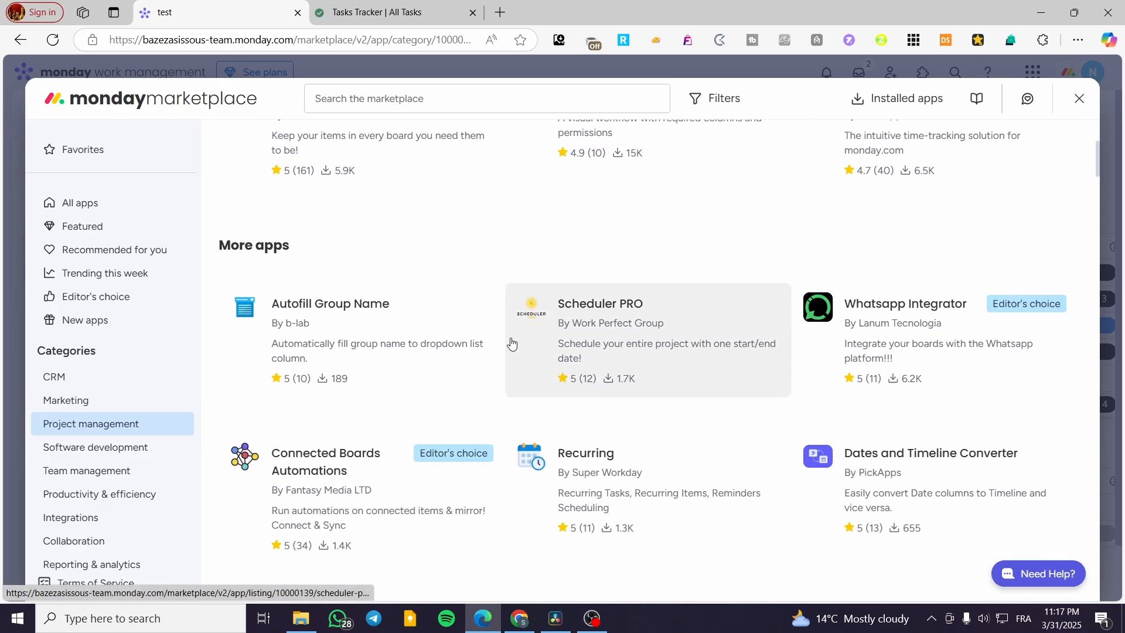
scroll(511, 344, "down", 2)
scroll(241, 321, "up", 6)
Step: Search the marketplace for "notion" and open the Notion Embed for monday.com listing, dismissing its developer page tip
left_click(405, 100)
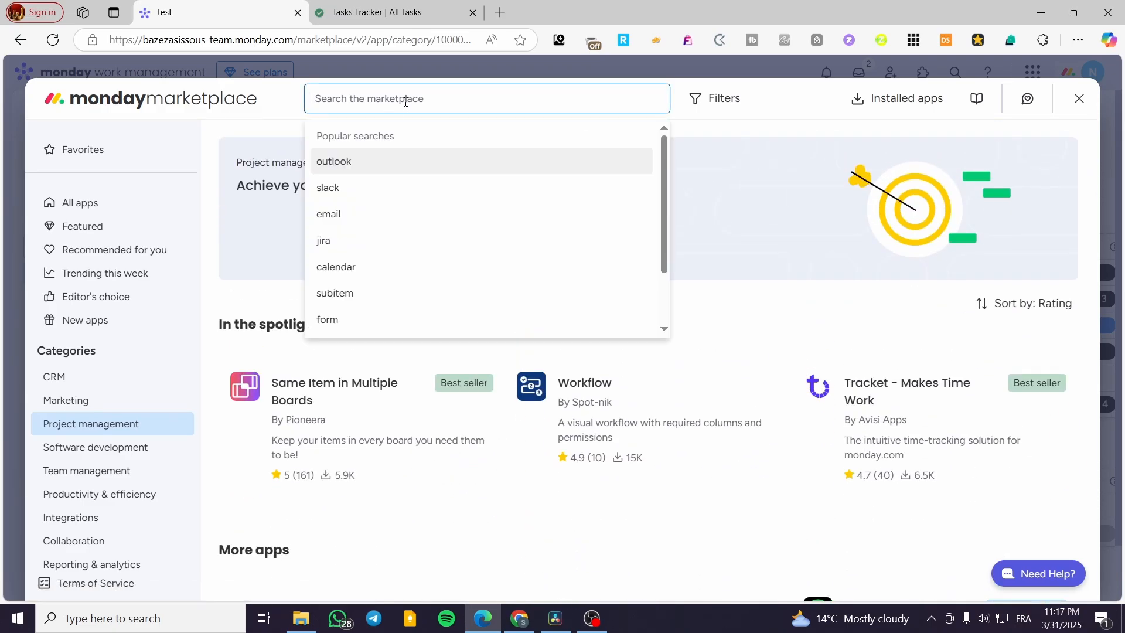
type("notion")
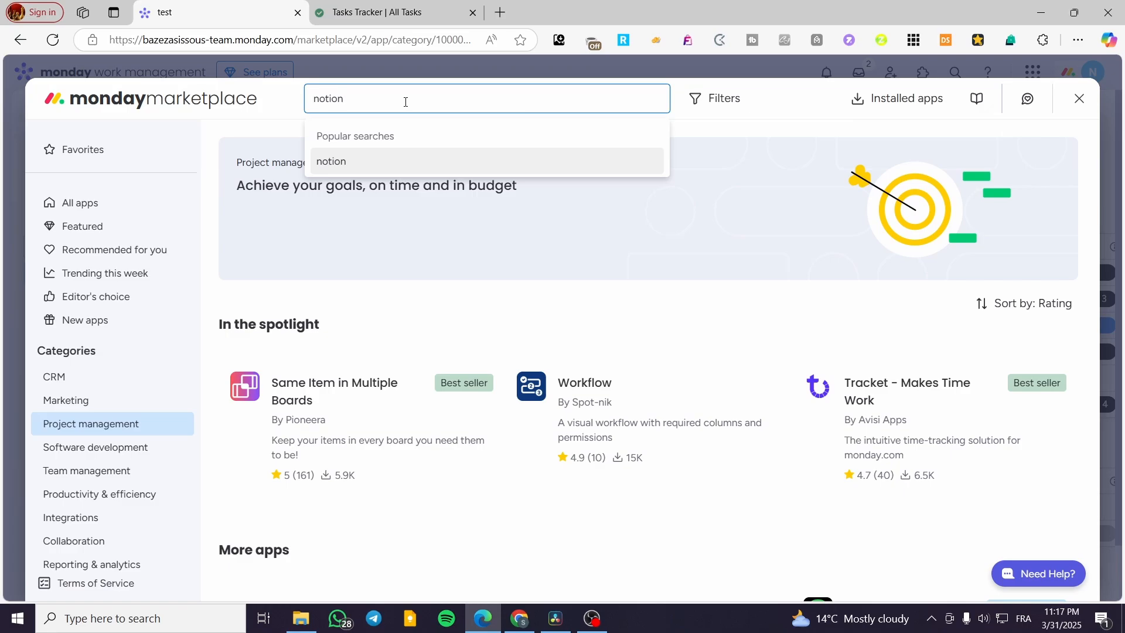
left_click(362, 162)
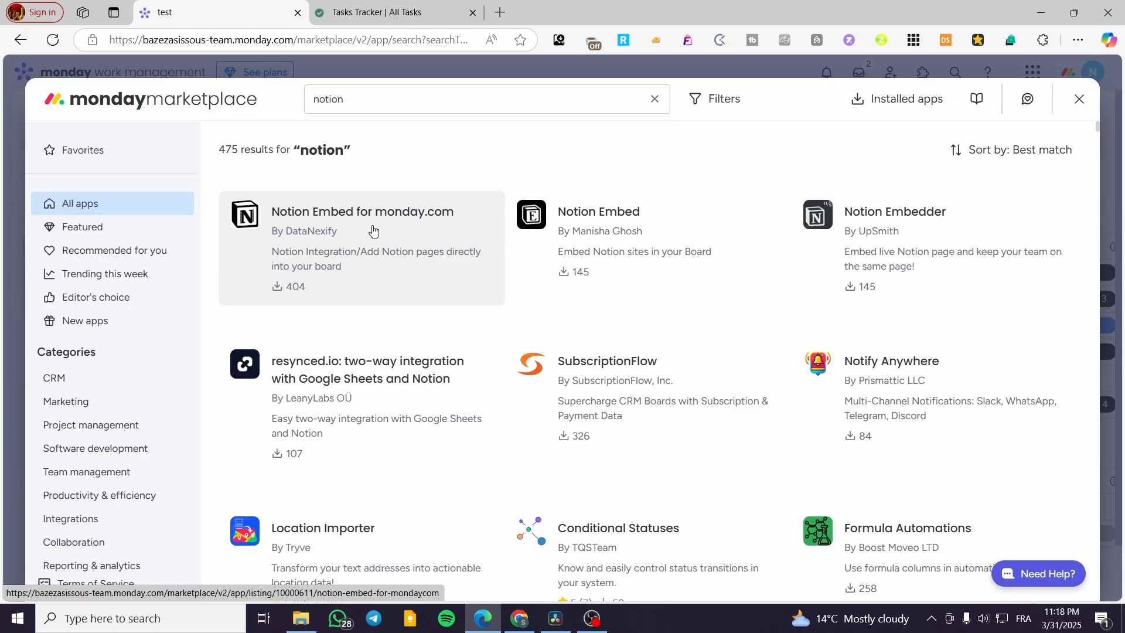
left_click(376, 13)
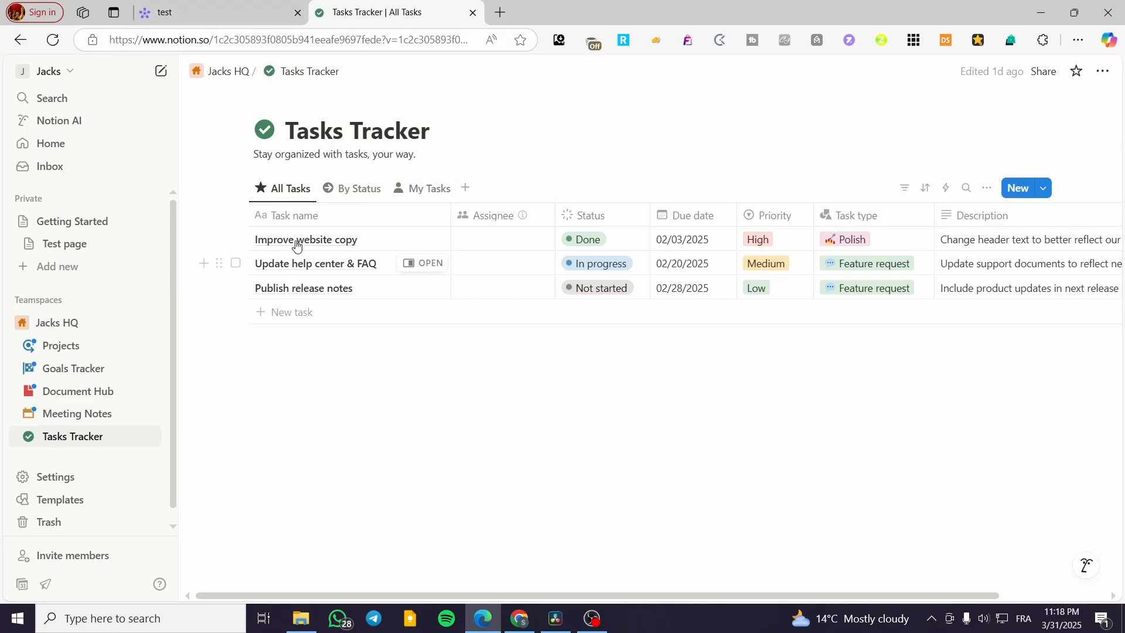
left_click(206, 6)
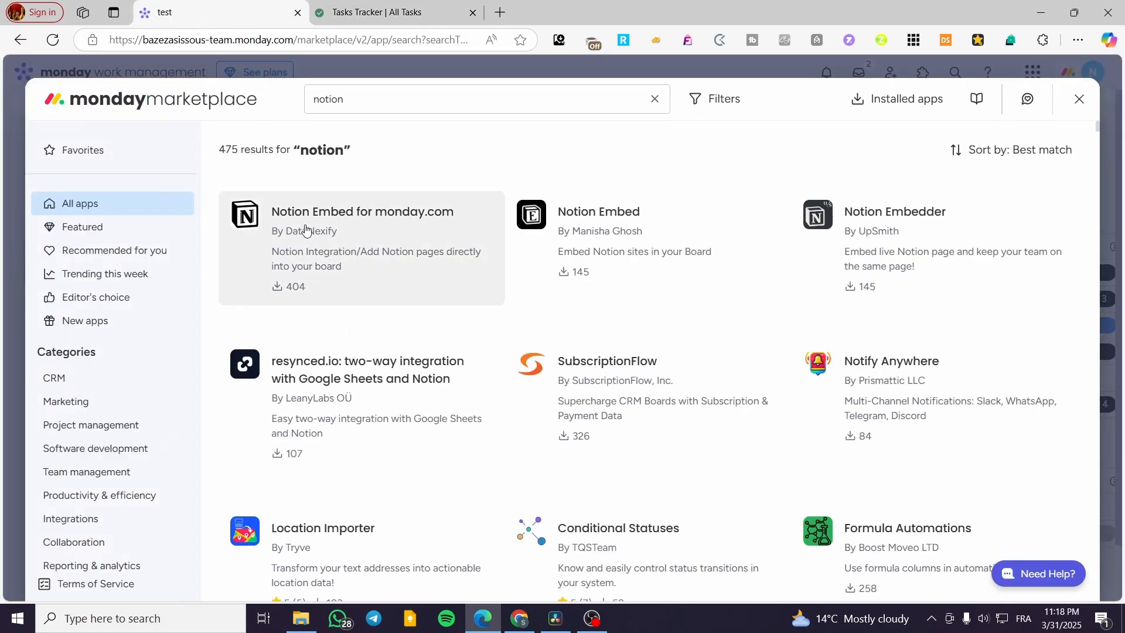
left_click(328, 233)
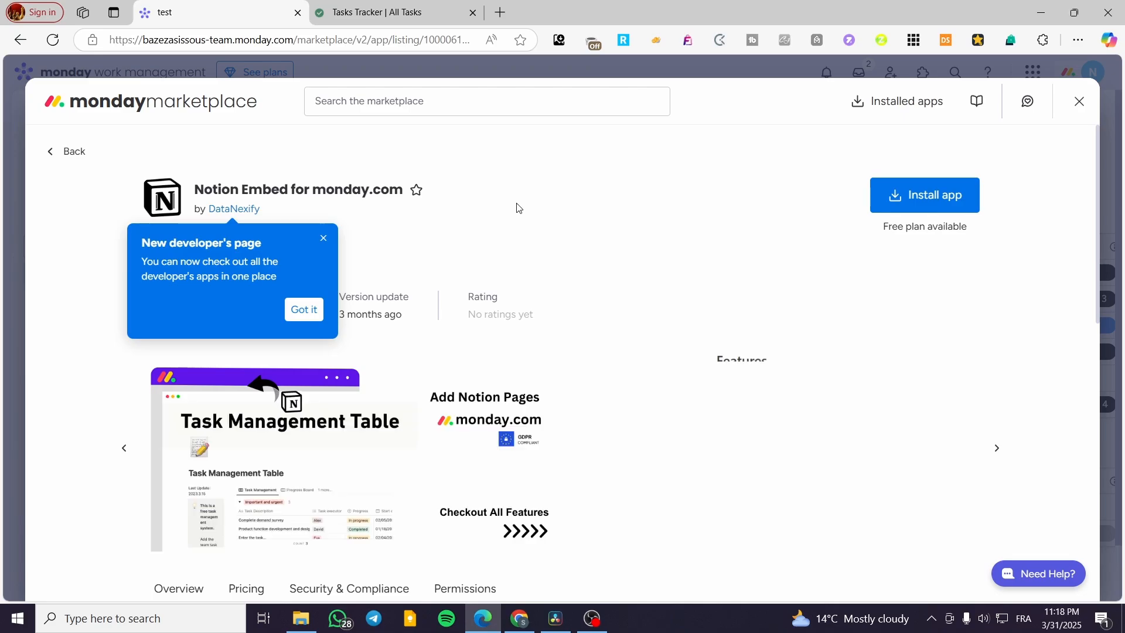
left_click(324, 238)
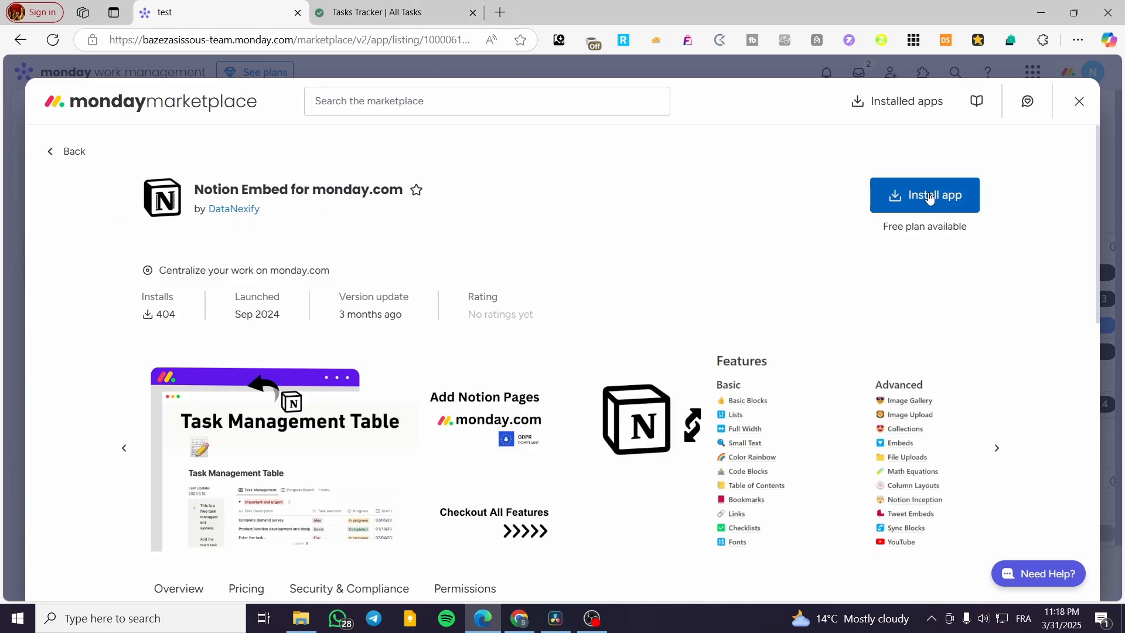
Step: Install Notion Embed for monday.com for specific workspaces only, choosing Main workspace
left_click(925, 200)
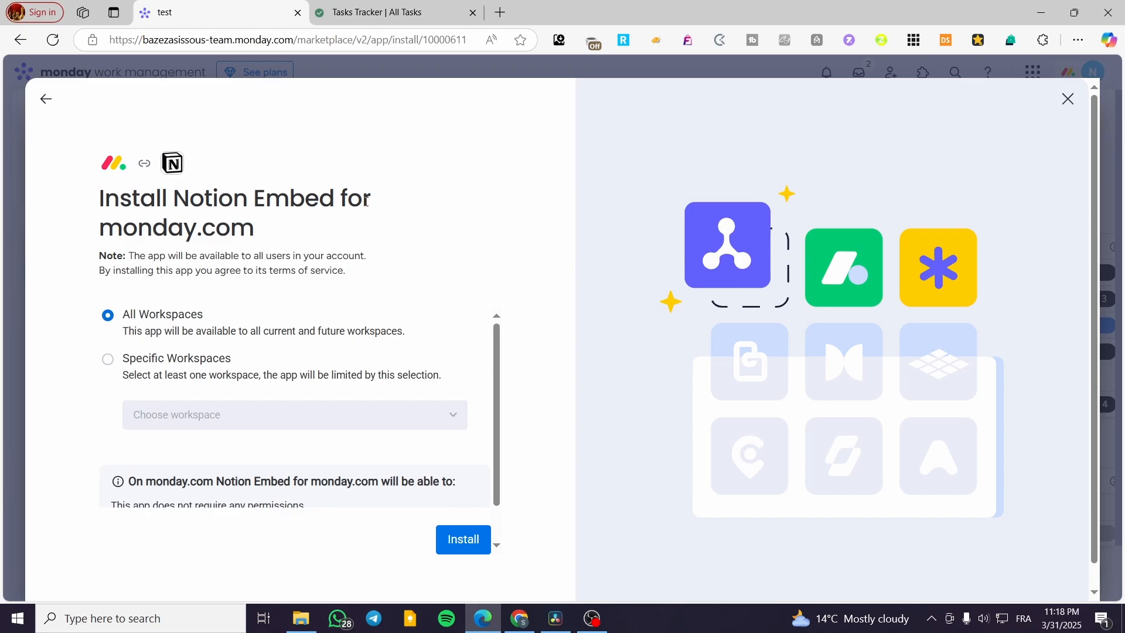
left_click(146, 367)
left_click(260, 434)
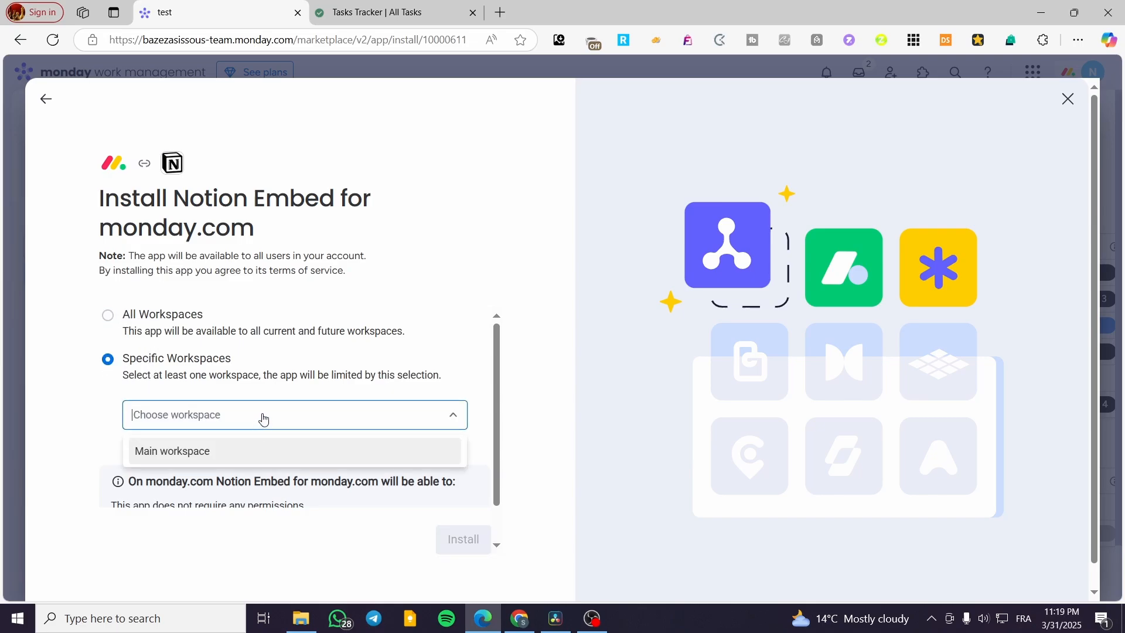
left_click(195, 453)
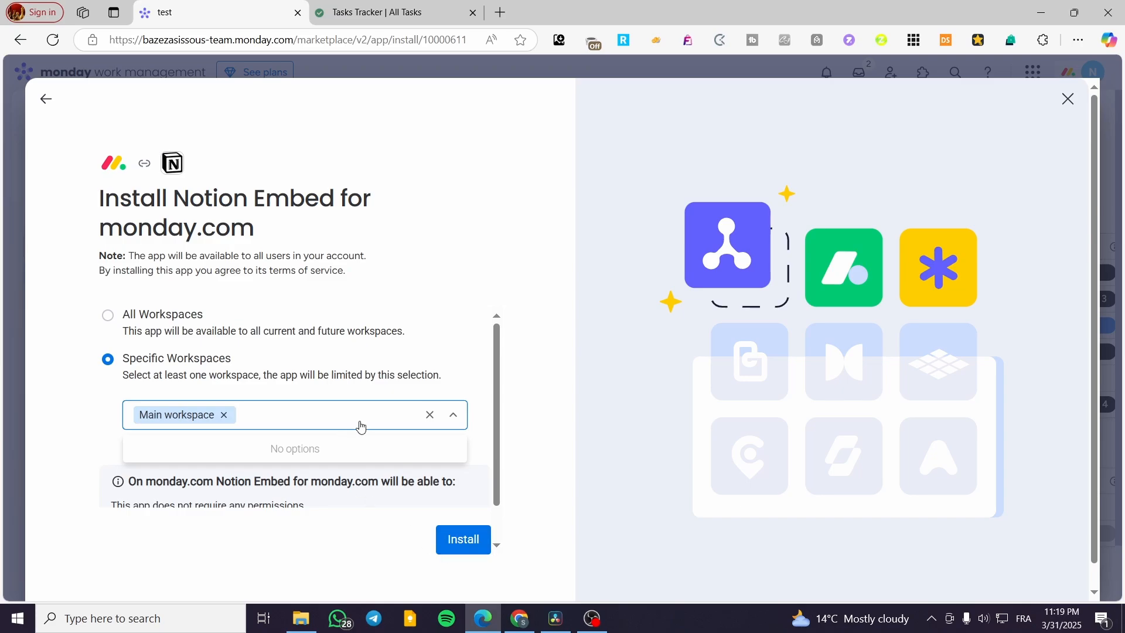
scroll(361, 427, "down", 1)
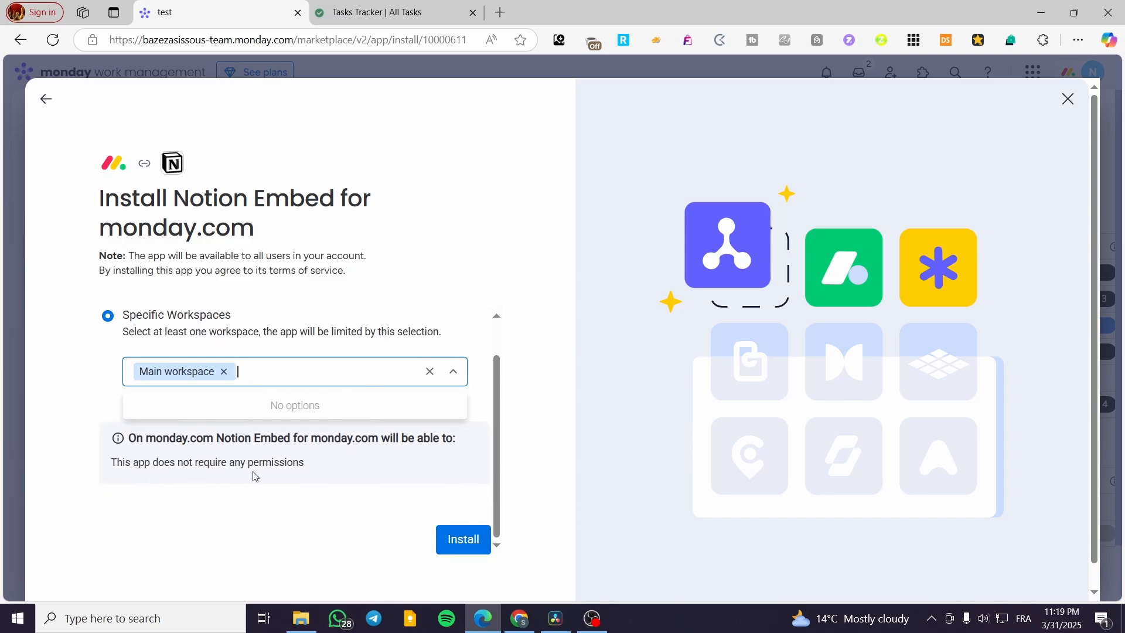
left_click(458, 545)
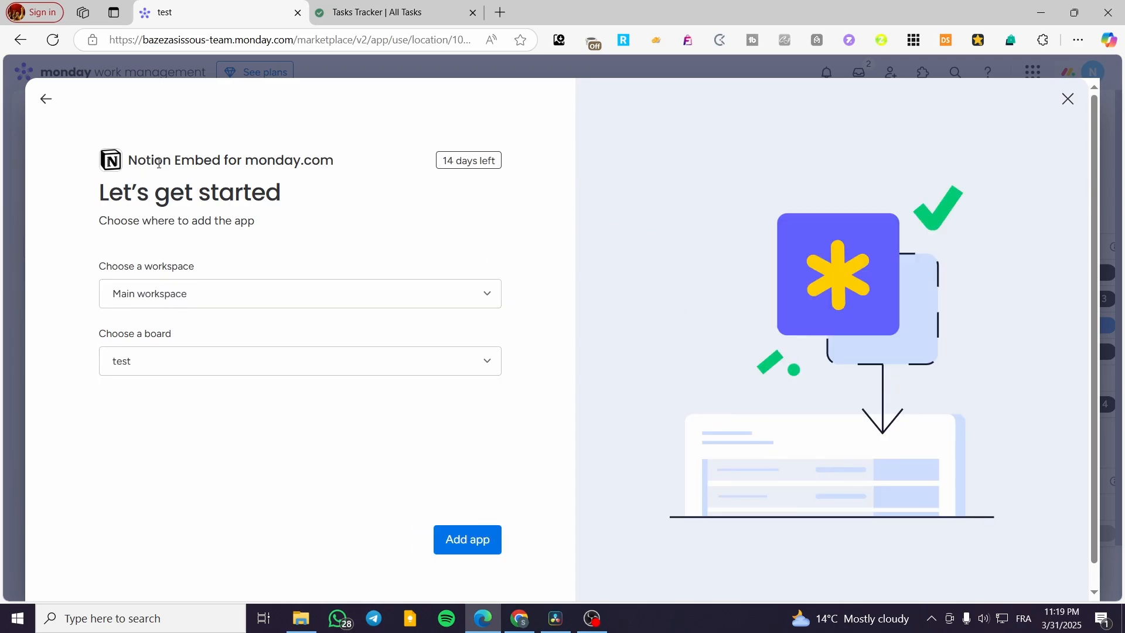
Step: Add the Notion Embed app to the test board in Main workspace
left_click(216, 305)
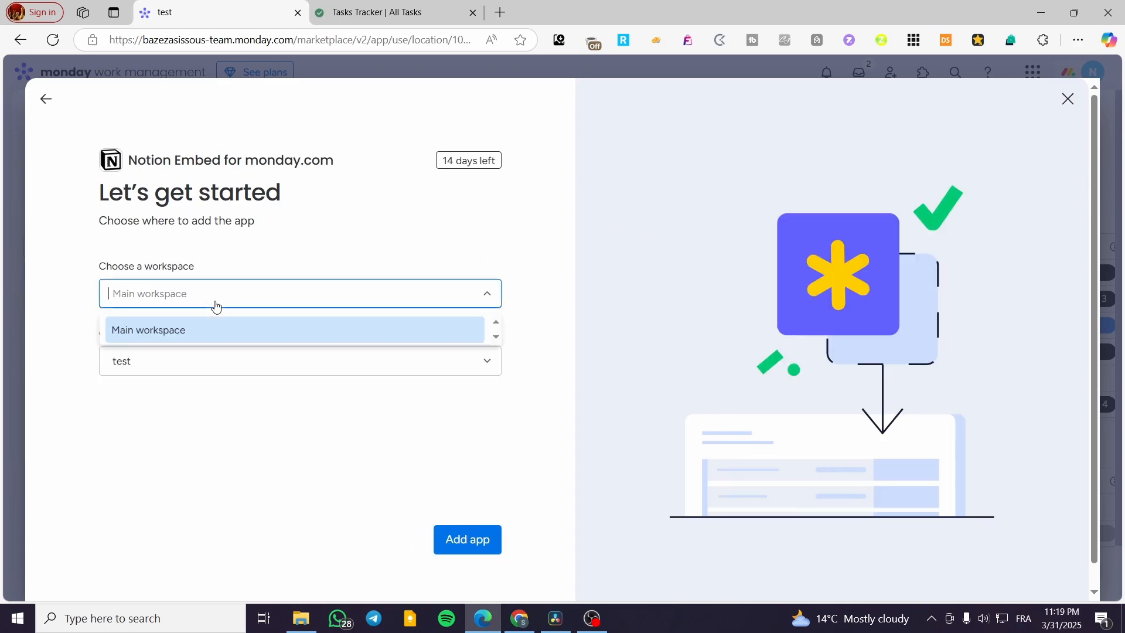
left_click(217, 305)
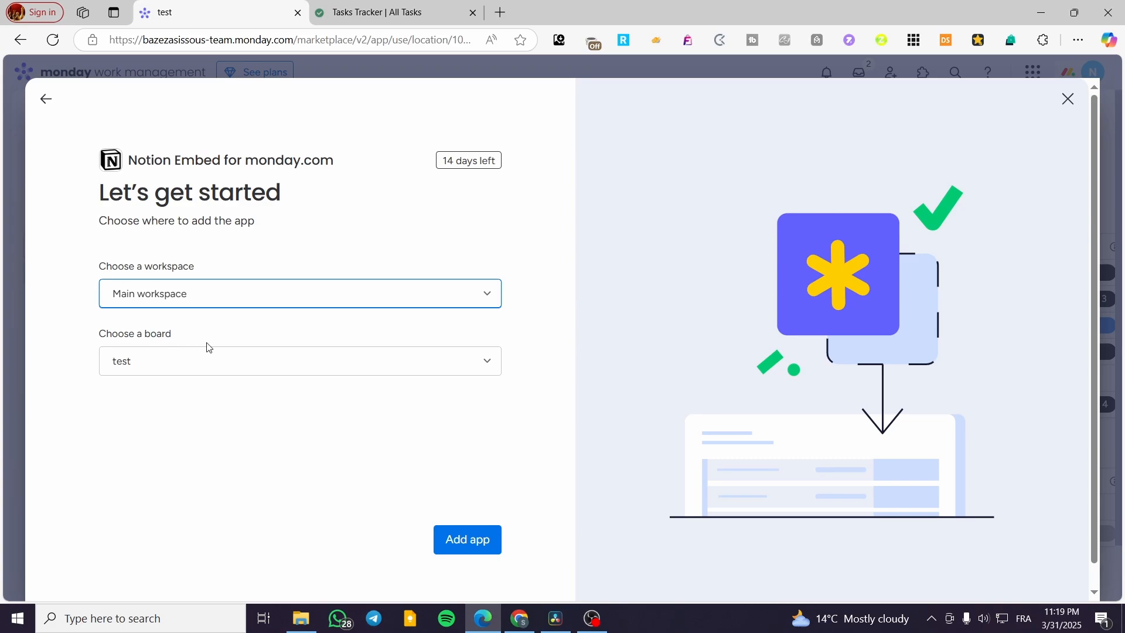
left_click(234, 367)
left_click(234, 366)
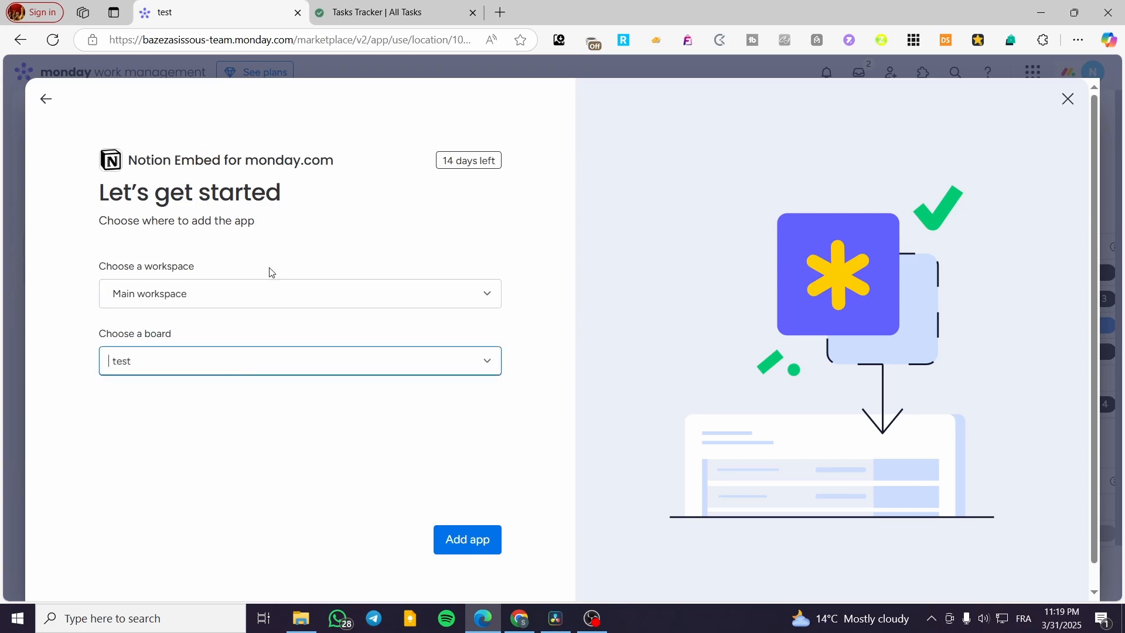
left_click(195, 367)
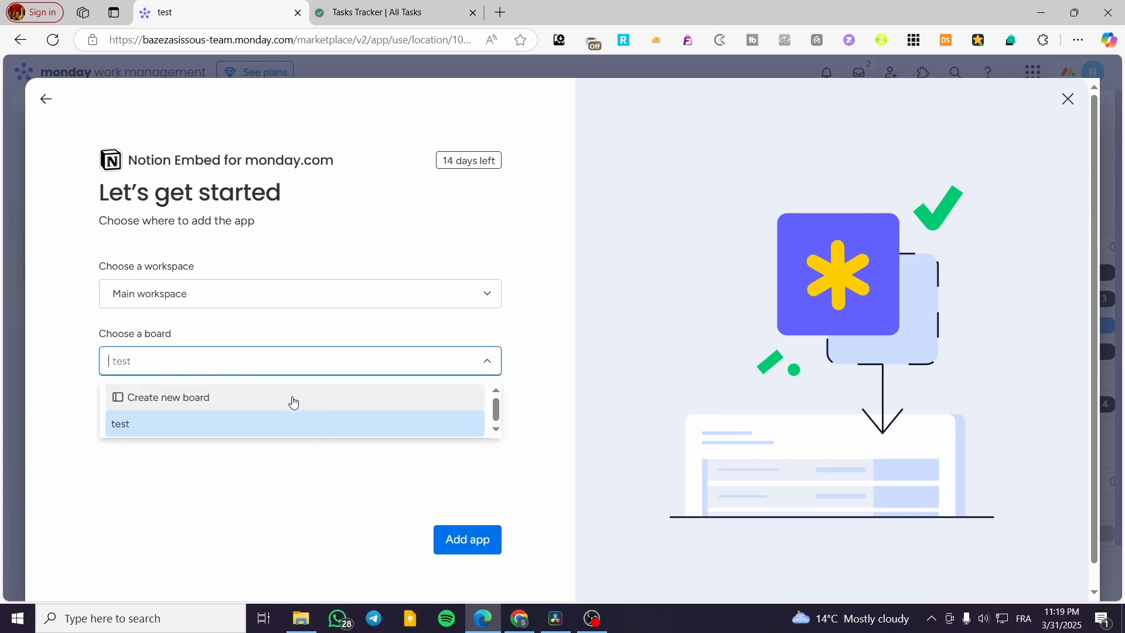
left_click(484, 540)
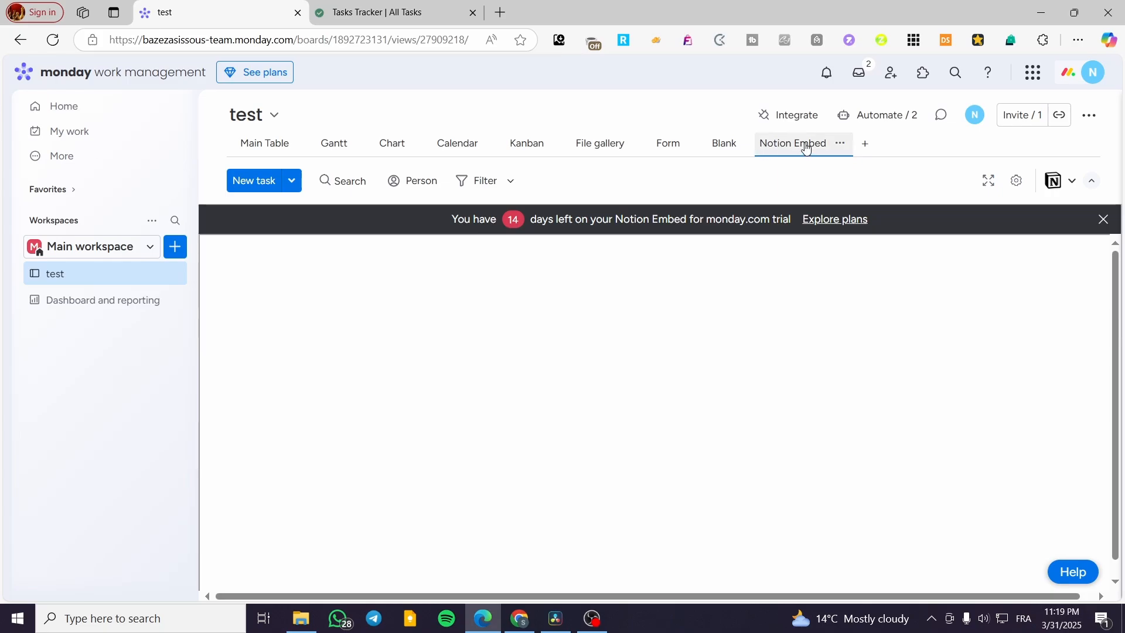
Step: Examine the Notion Embed view's welcome page, from the guide video to the Support Card section
scroll(533, 420, "down", 2)
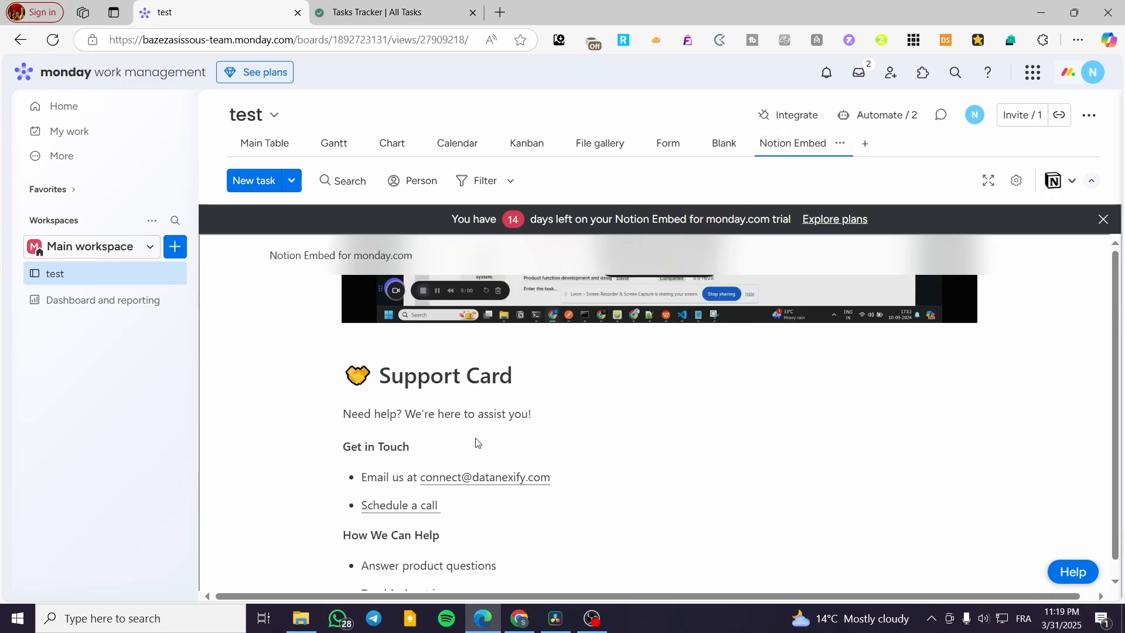
scroll(488, 473, "up", 2)
scroll(622, 469, "down", 1)
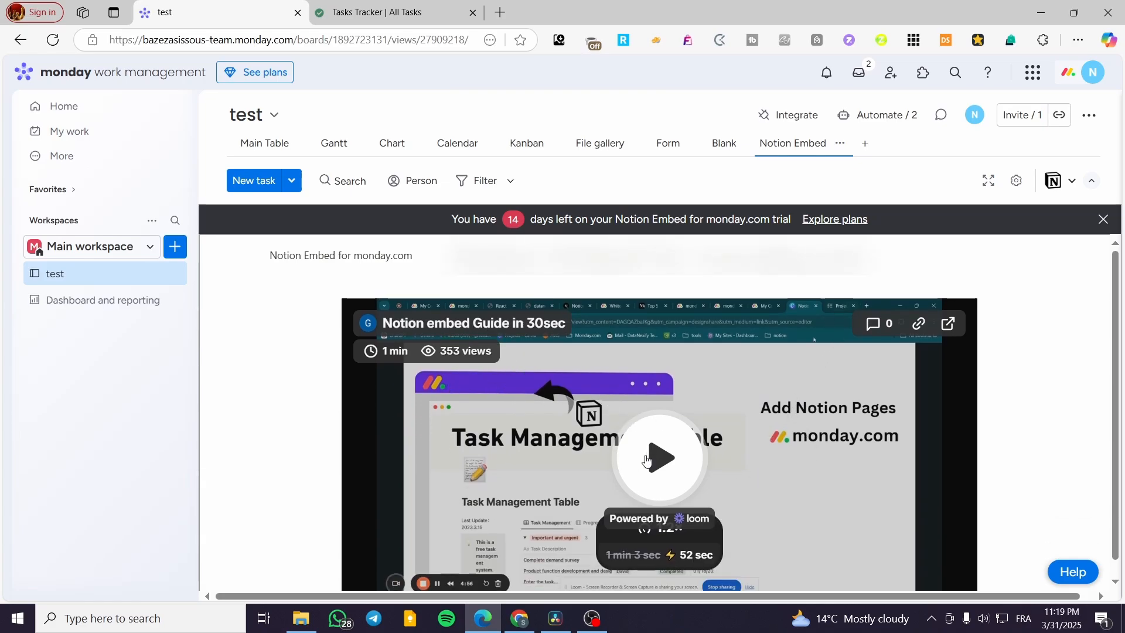
scroll(648, 460, "down", 1)
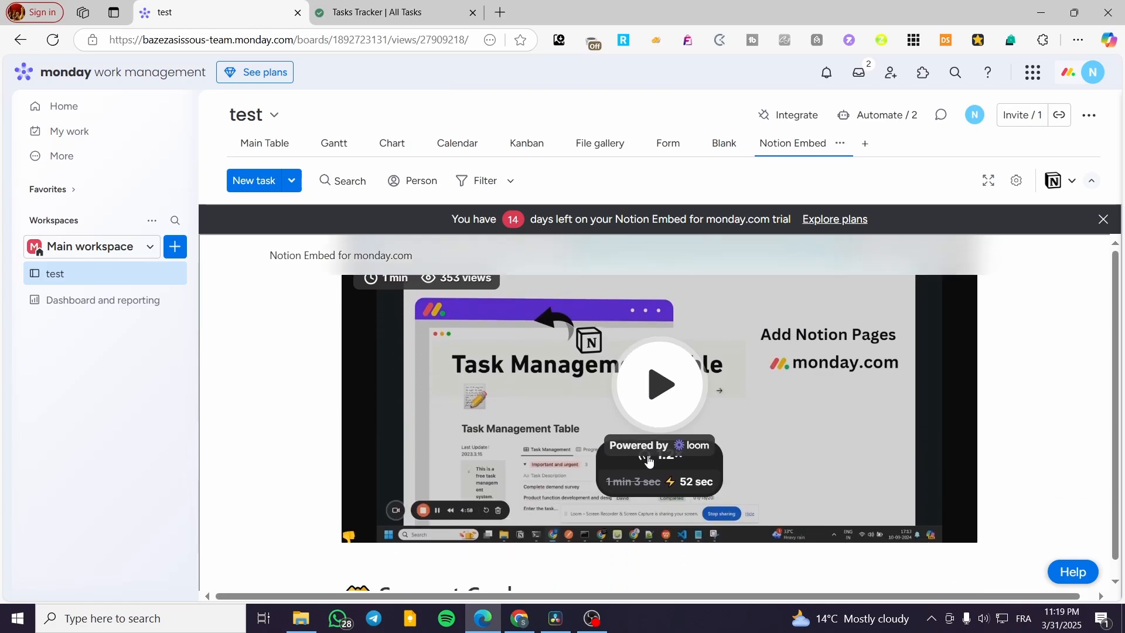
scroll(727, 413, "up", 2)
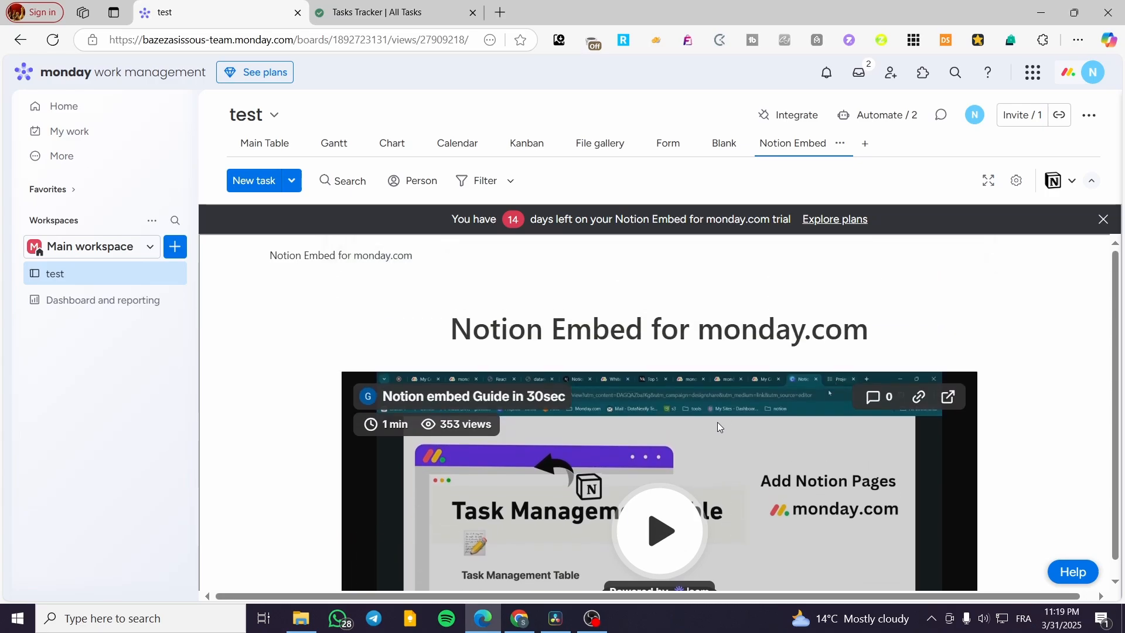
scroll(716, 427, "down", 1)
scroll(704, 426, "down", 6)
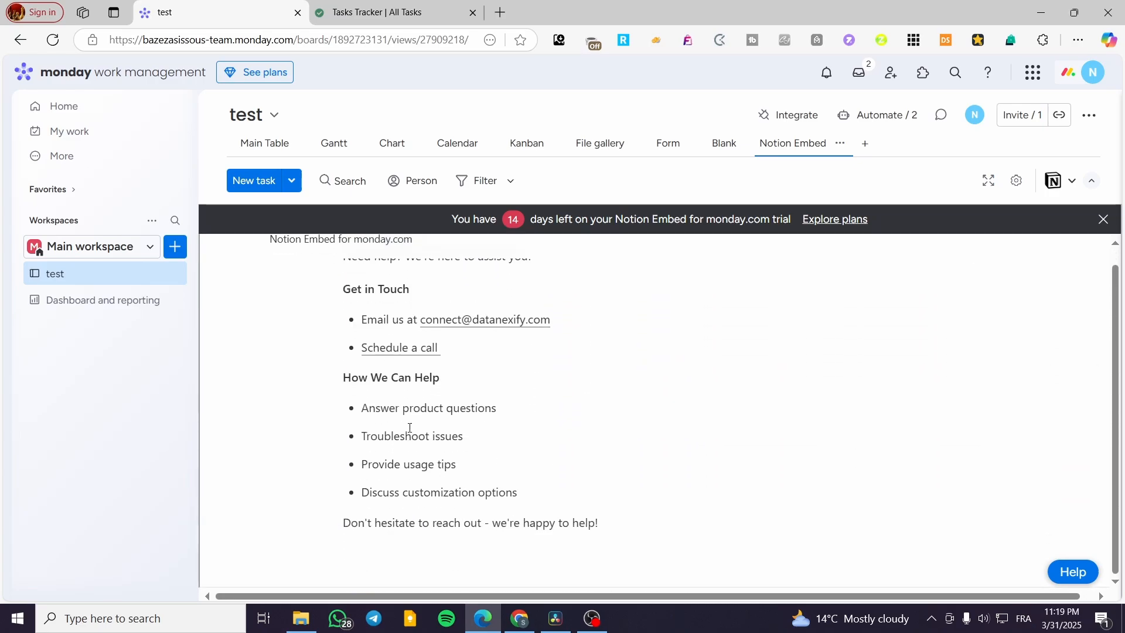
scroll(490, 457, "up", 5)
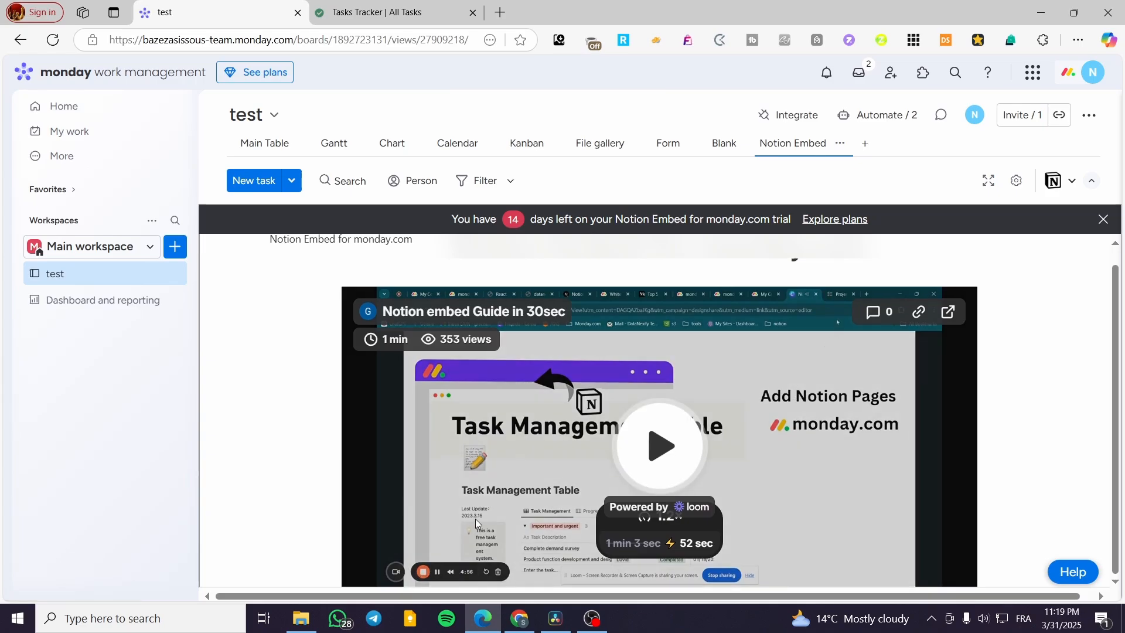
Step: Play the "Notion embed Guide in 30sec" video, skipping its opening seconds, and dismiss the trial banner
left_click(629, 400)
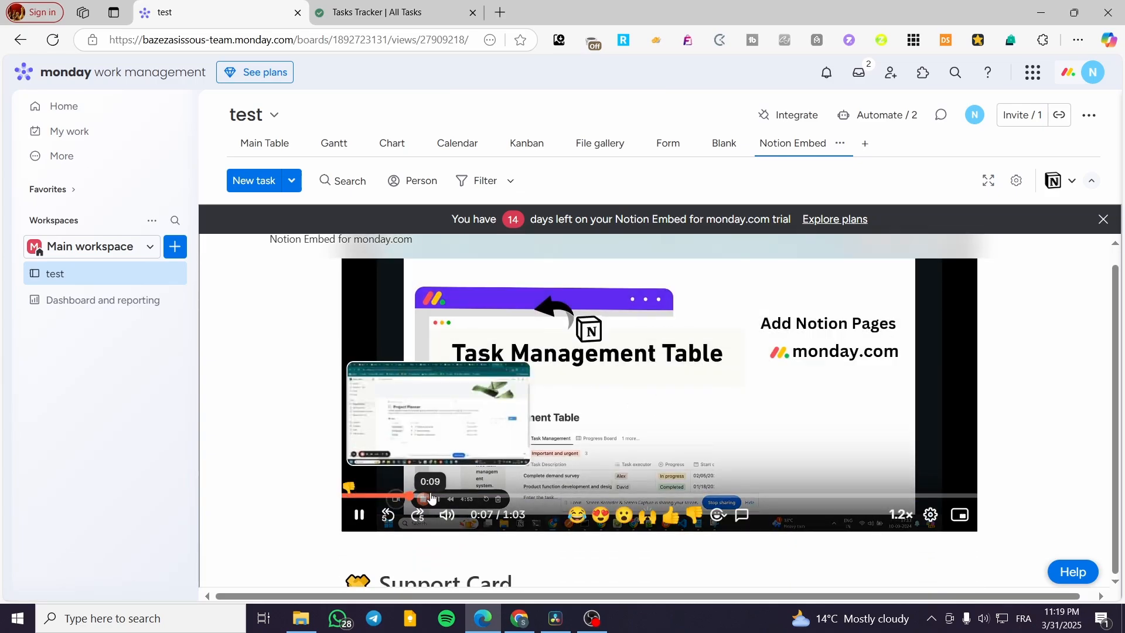
left_click(414, 497)
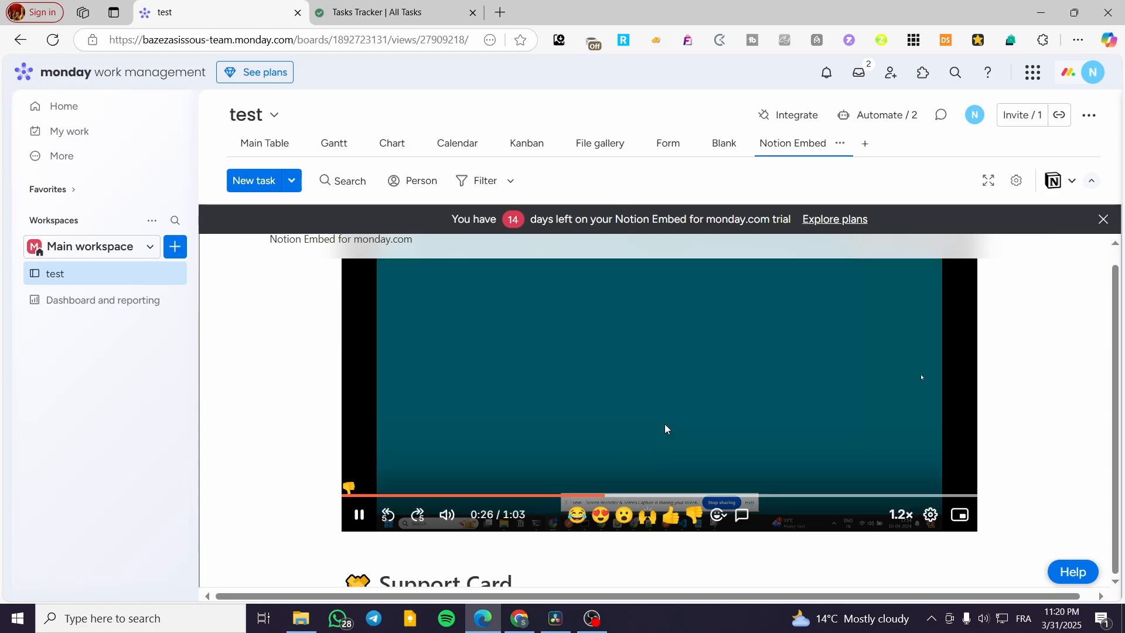
scroll(739, 457, "up", 1)
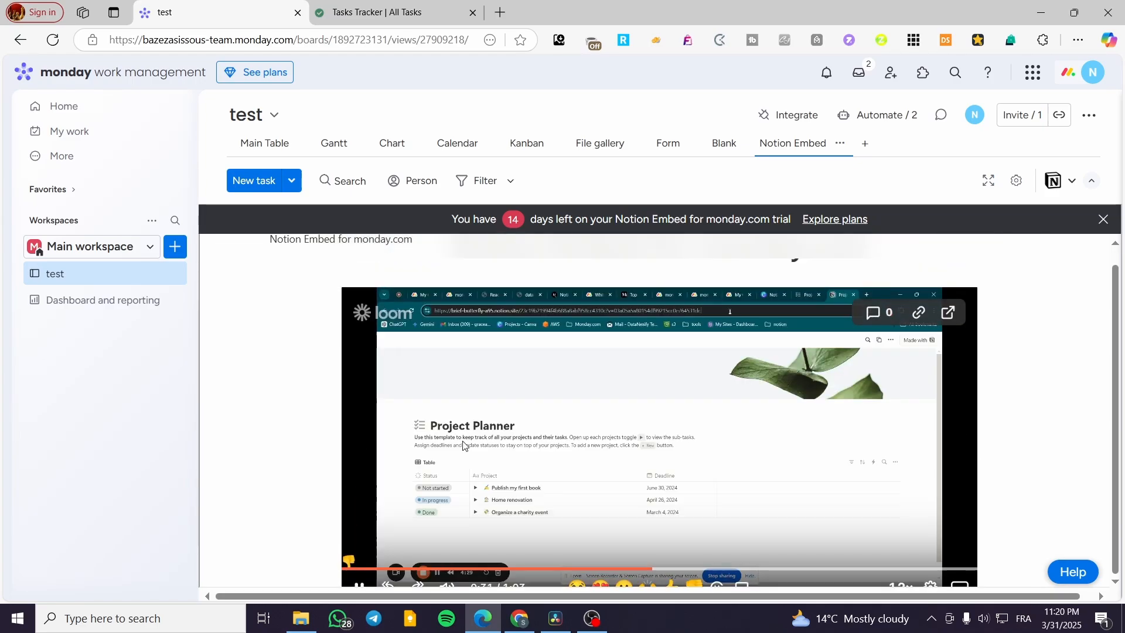
scroll(574, 384, "down", 1)
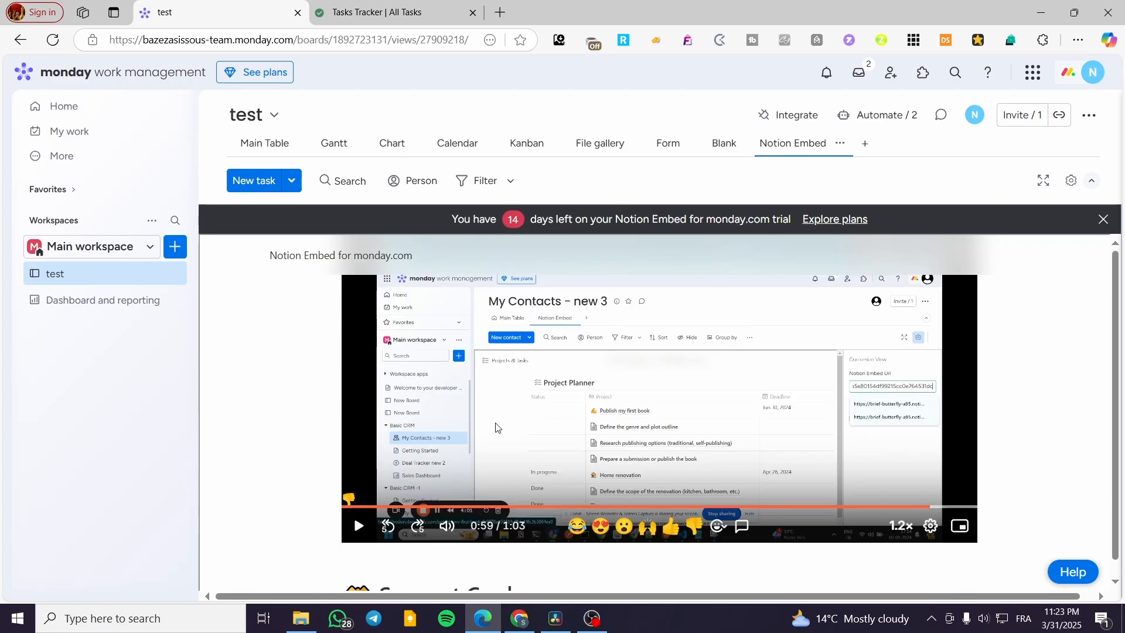
left_click(1103, 219)
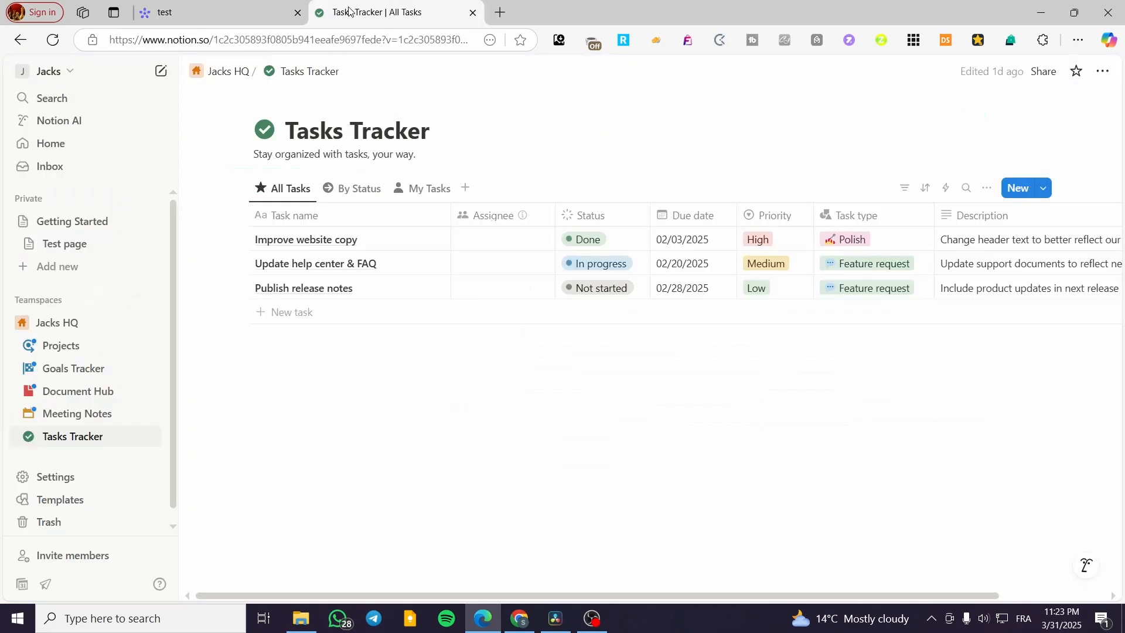
Step: Switch to Notion, copy the full address of the Tasks Tracker page, and return to the monday.com test board
left_click(387, 13)
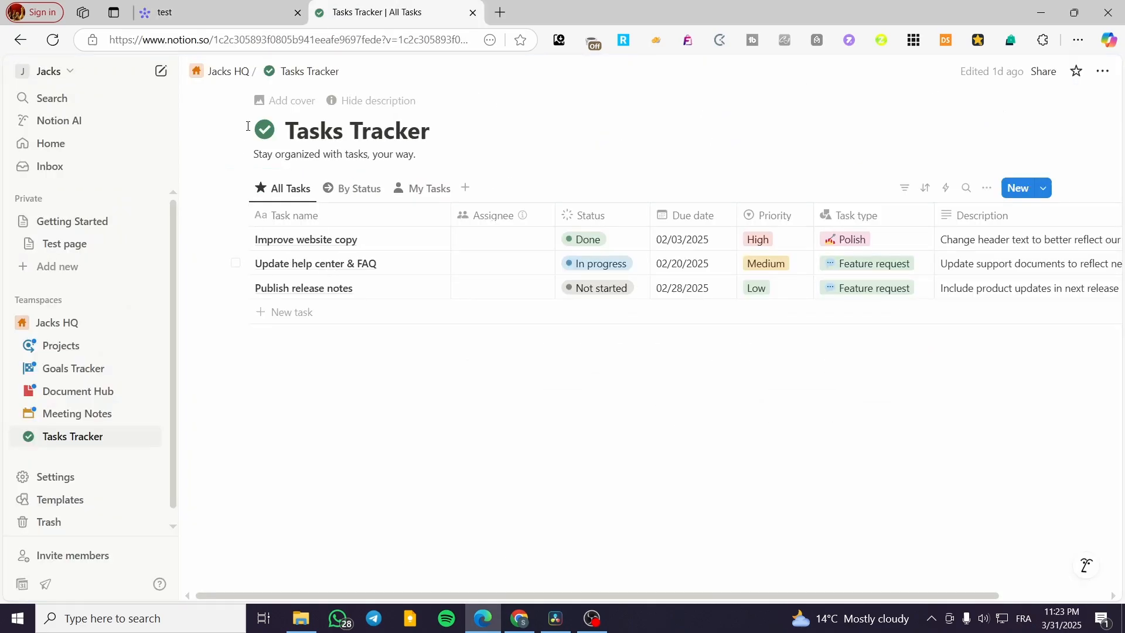
left_click(1101, 71)
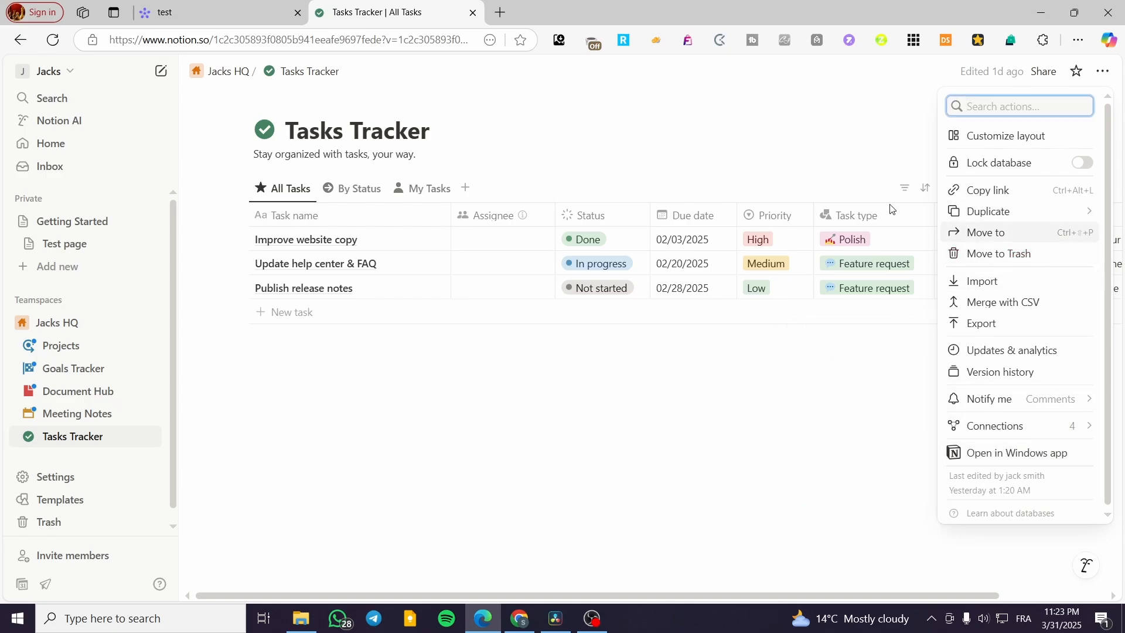
left_click(337, 40)
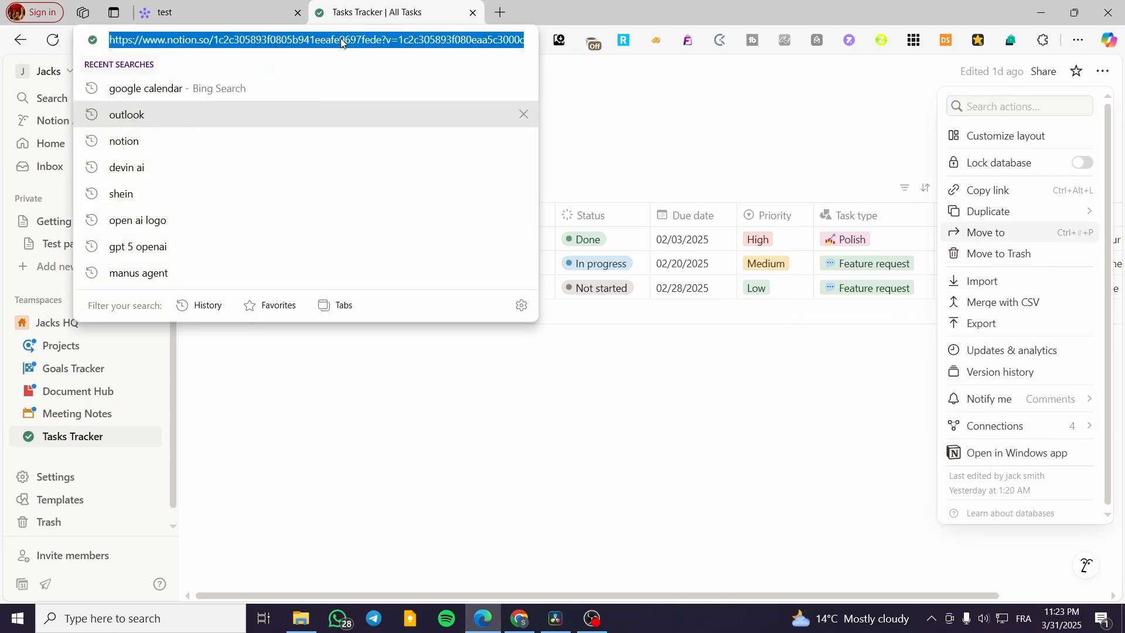
left_click(626, 102)
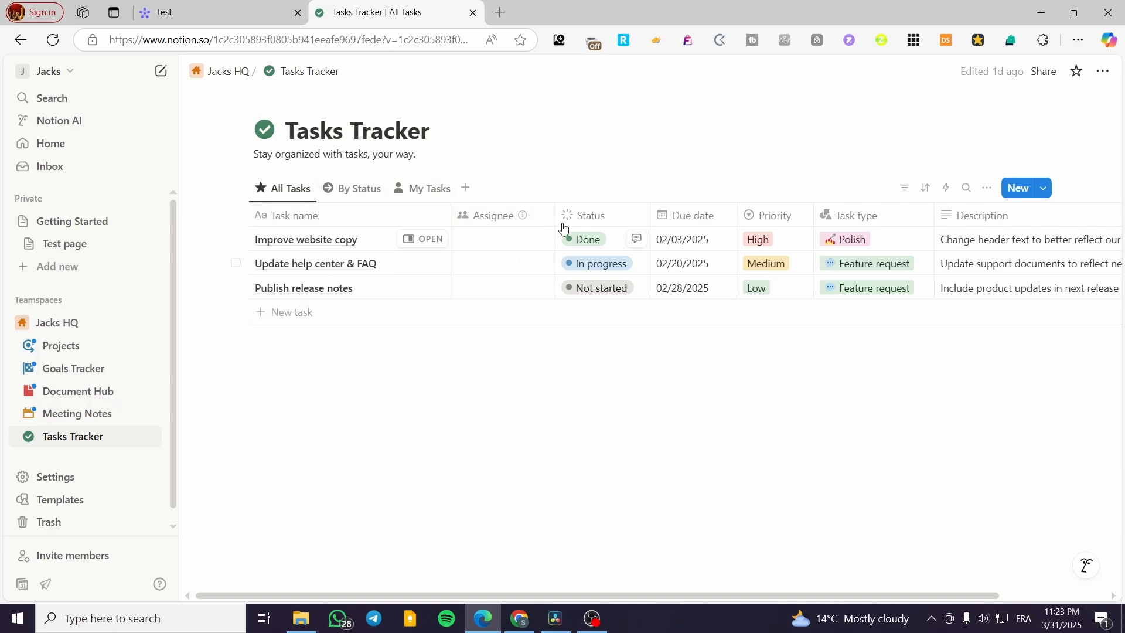
left_click(215, 6)
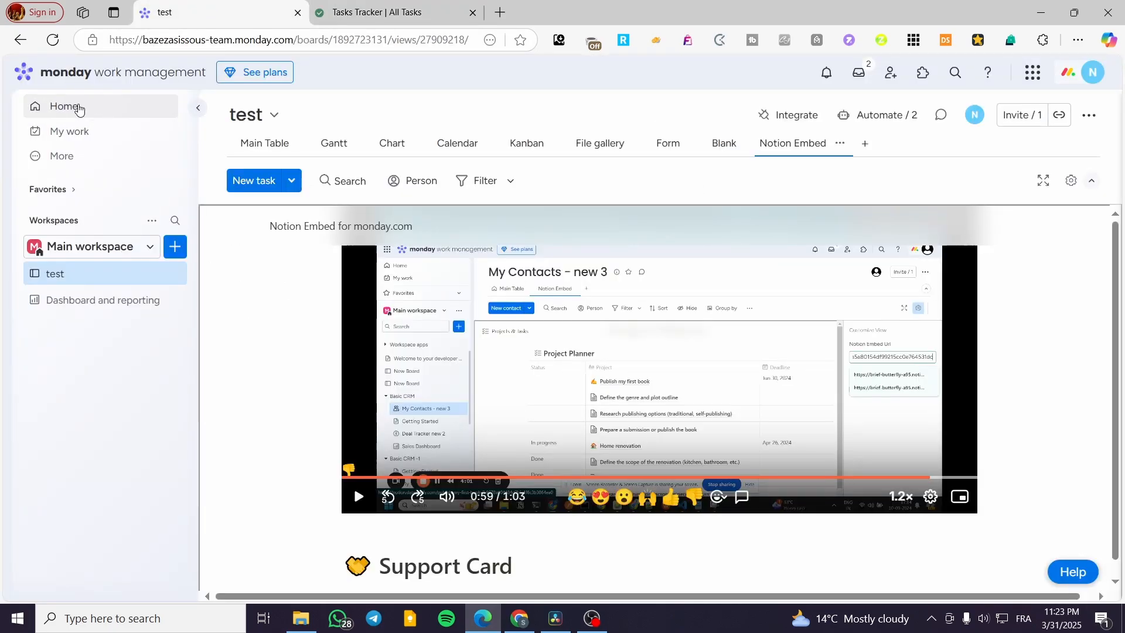
Step: View the test board's Main Table and the Dashboard and reporting page, and check which installed apps the board offers as views
left_click(264, 143)
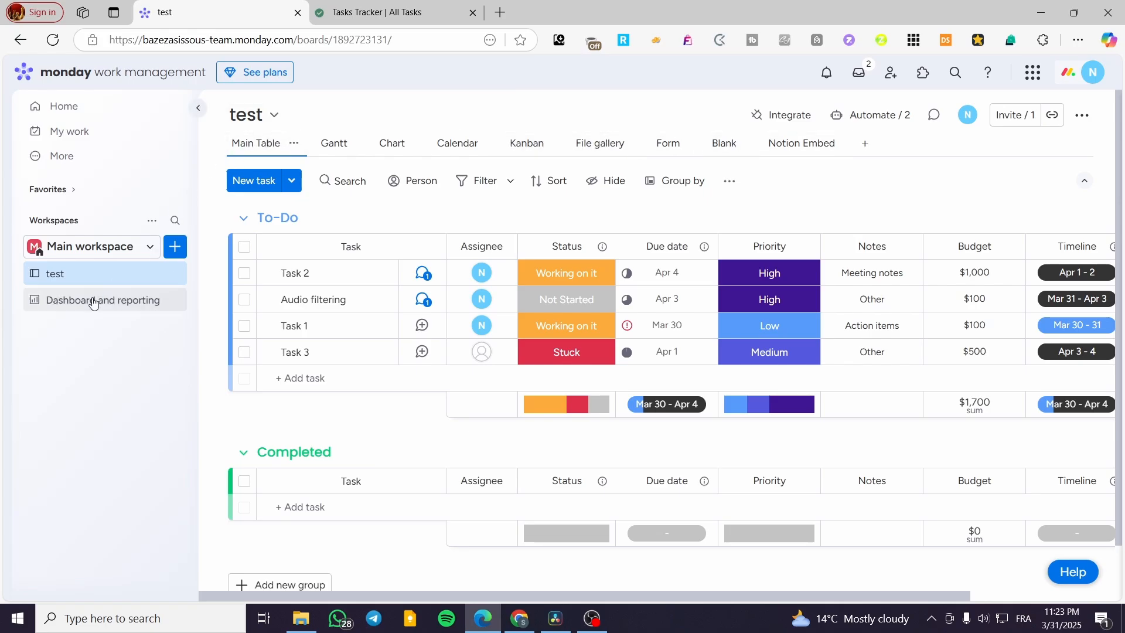
left_click(56, 300)
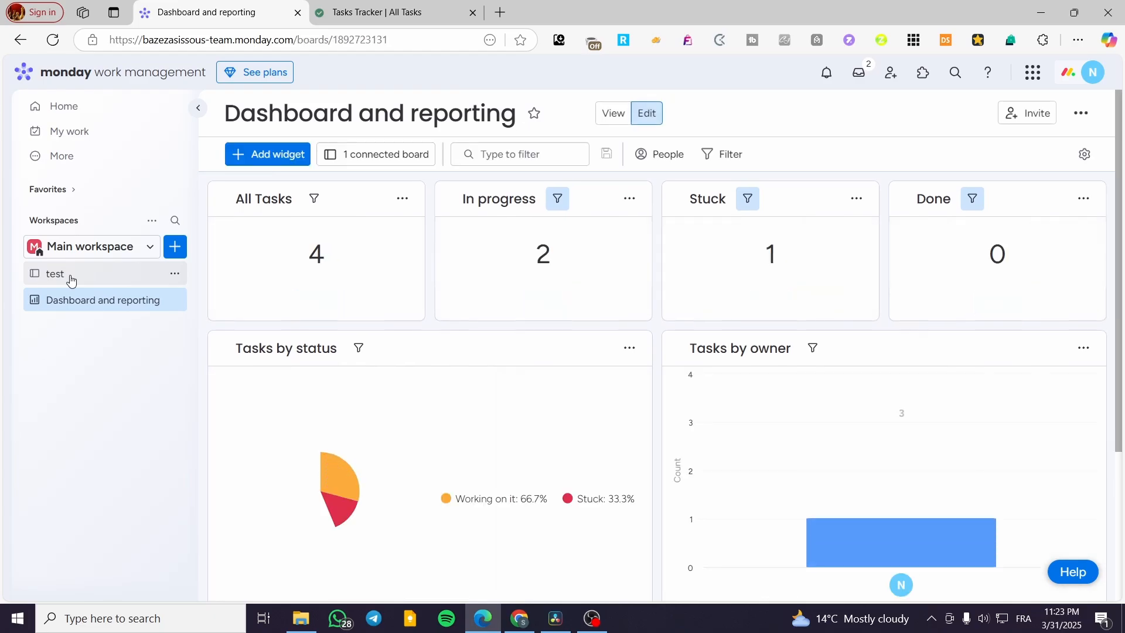
left_click(55, 274)
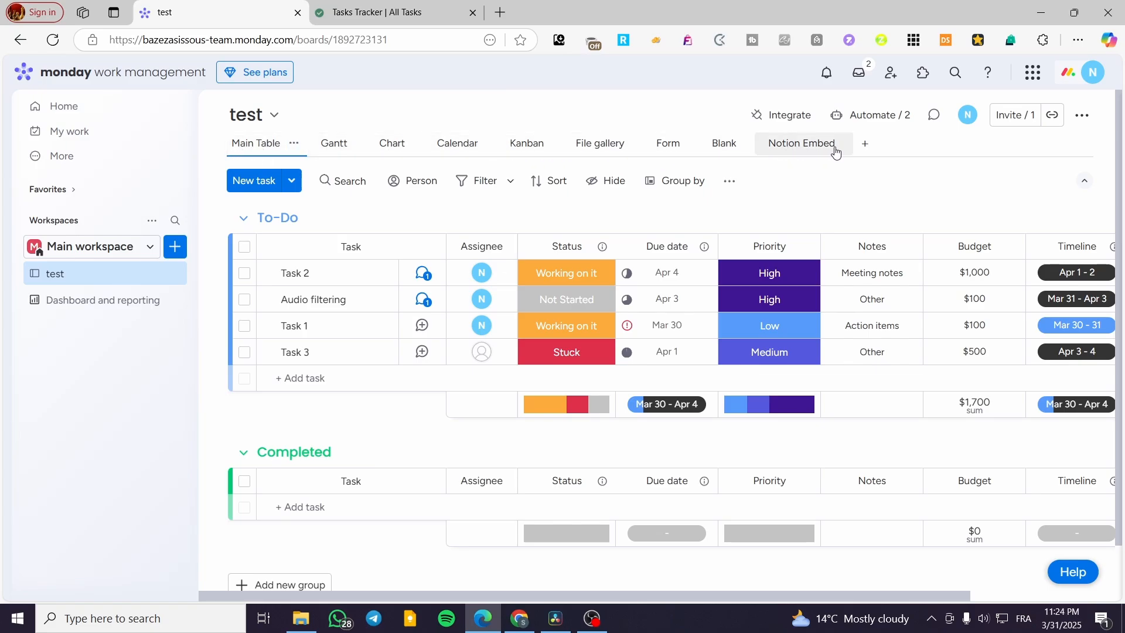
left_click(873, 149)
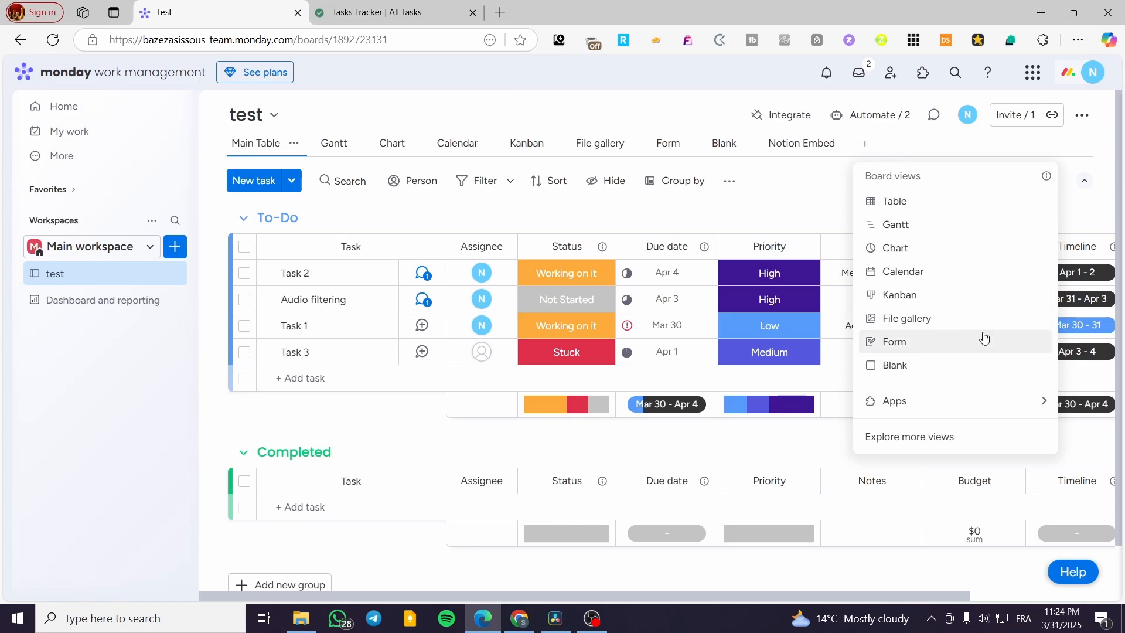
mouse_move(962, 409)
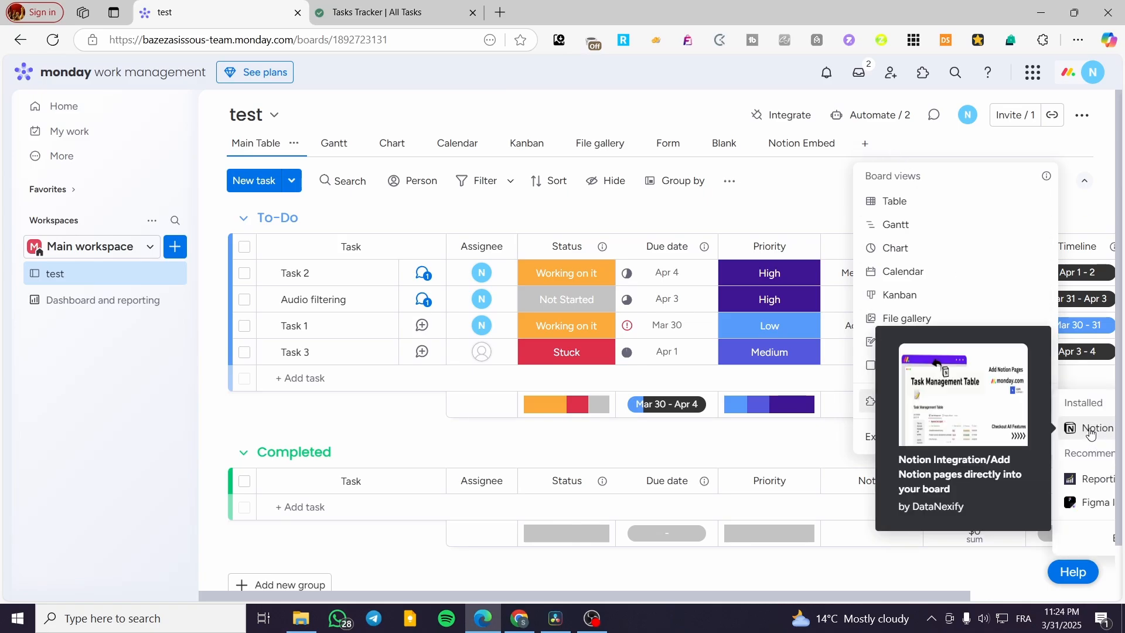
Step: Try the copied Tasks Tracker address as the Notion Embed Url in the Notion Embed view's settings, and clear the field again
left_click(805, 144)
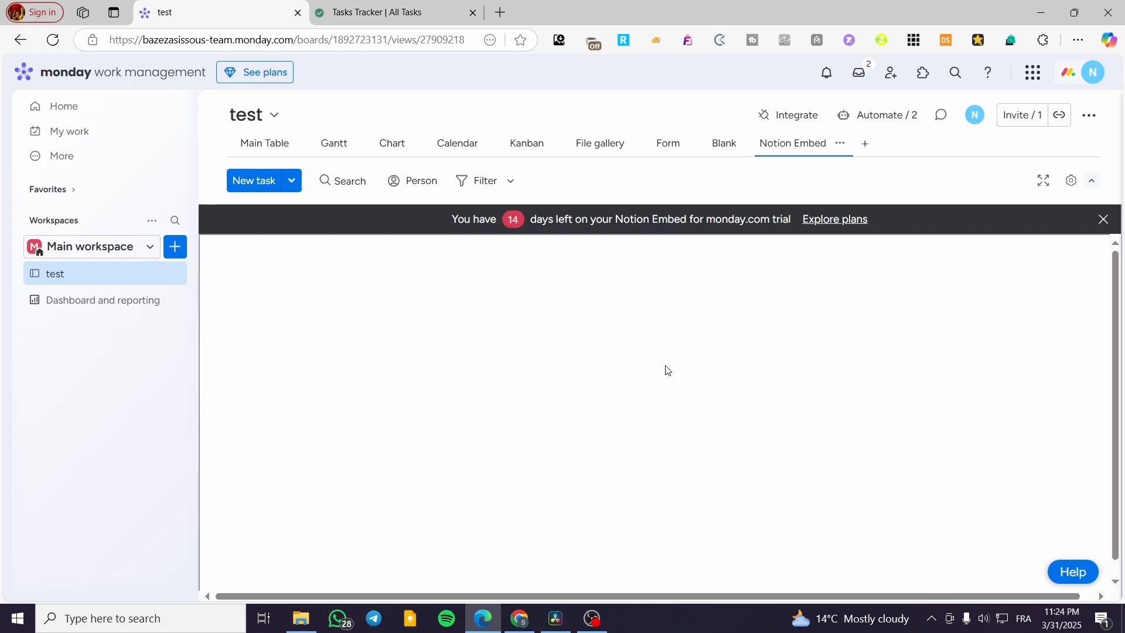
left_click(1071, 183)
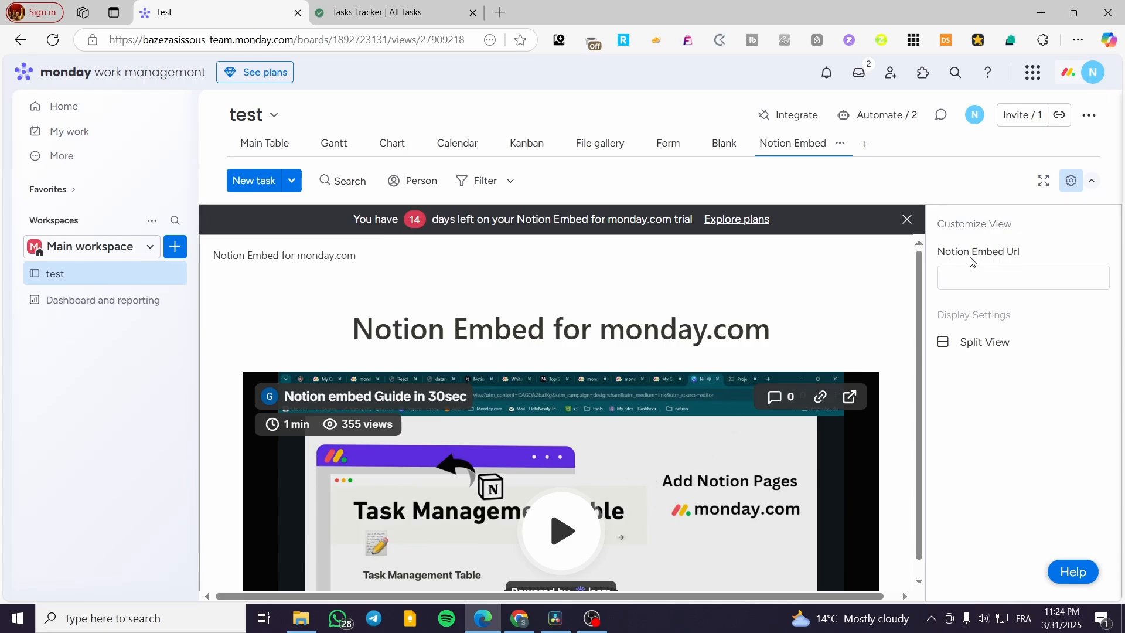
left_click(999, 280)
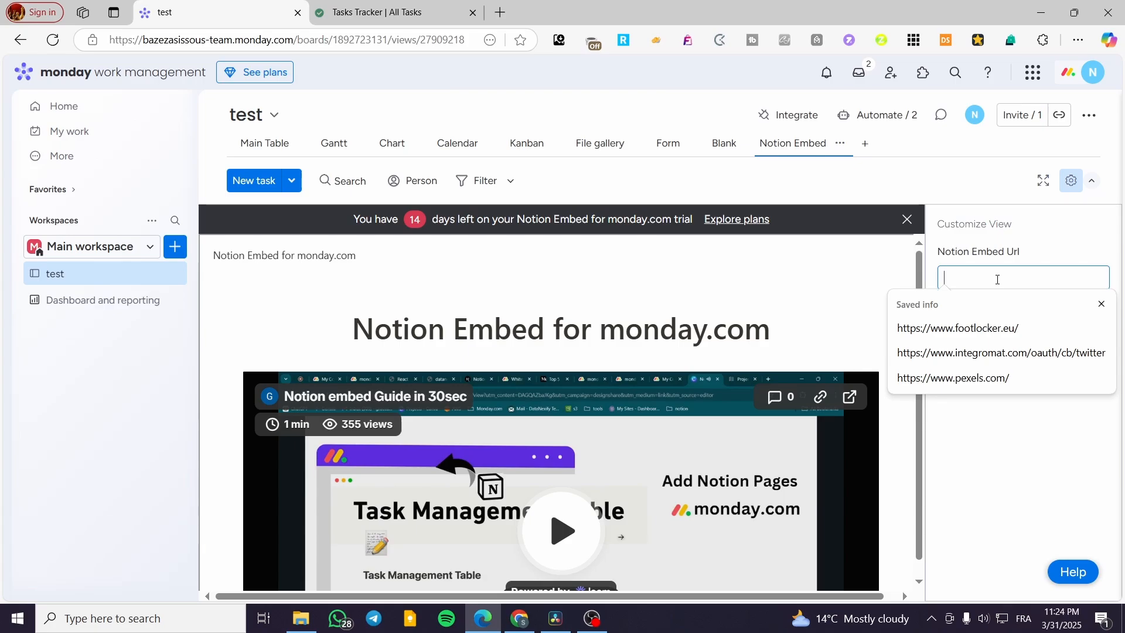
key("ctrl+v")
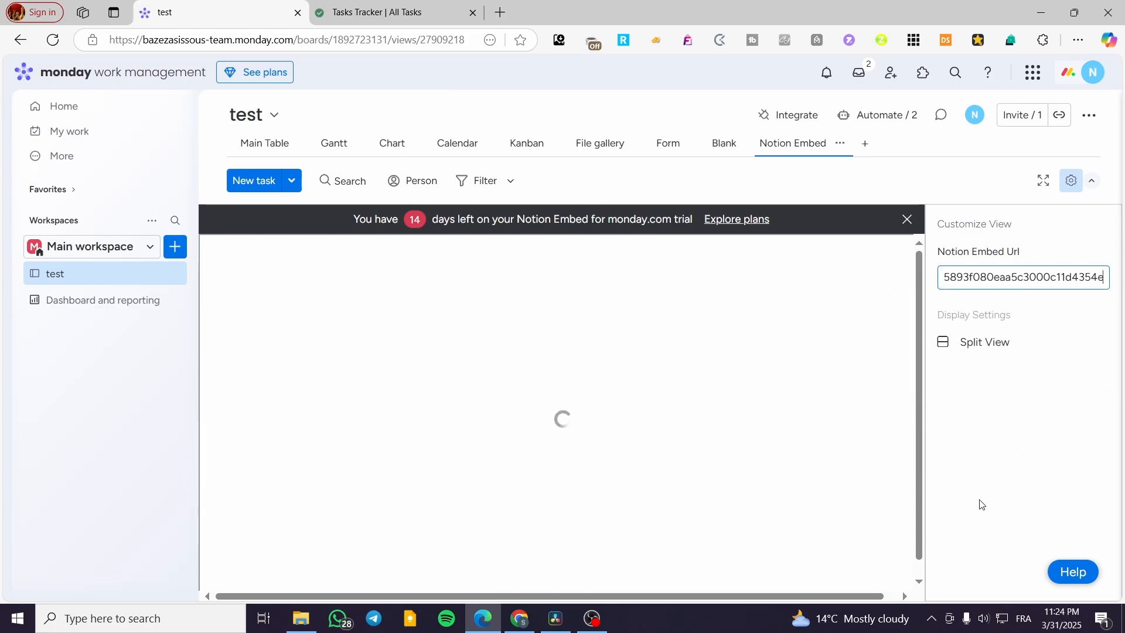
scroll(774, 473, "down", 2)
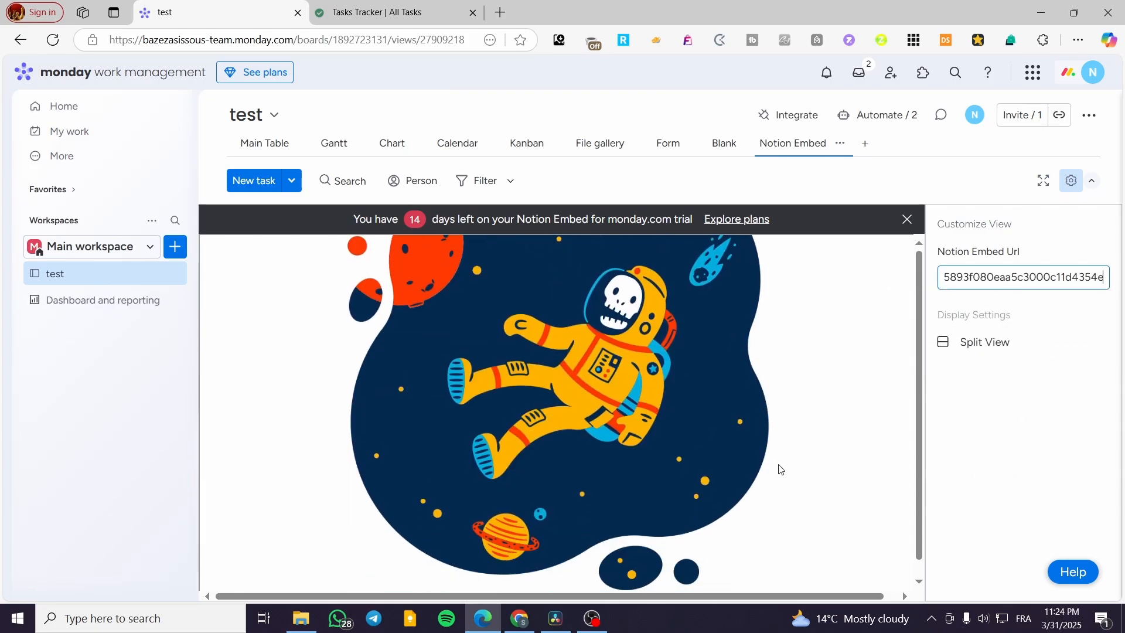
scroll(732, 508, "up", 2)
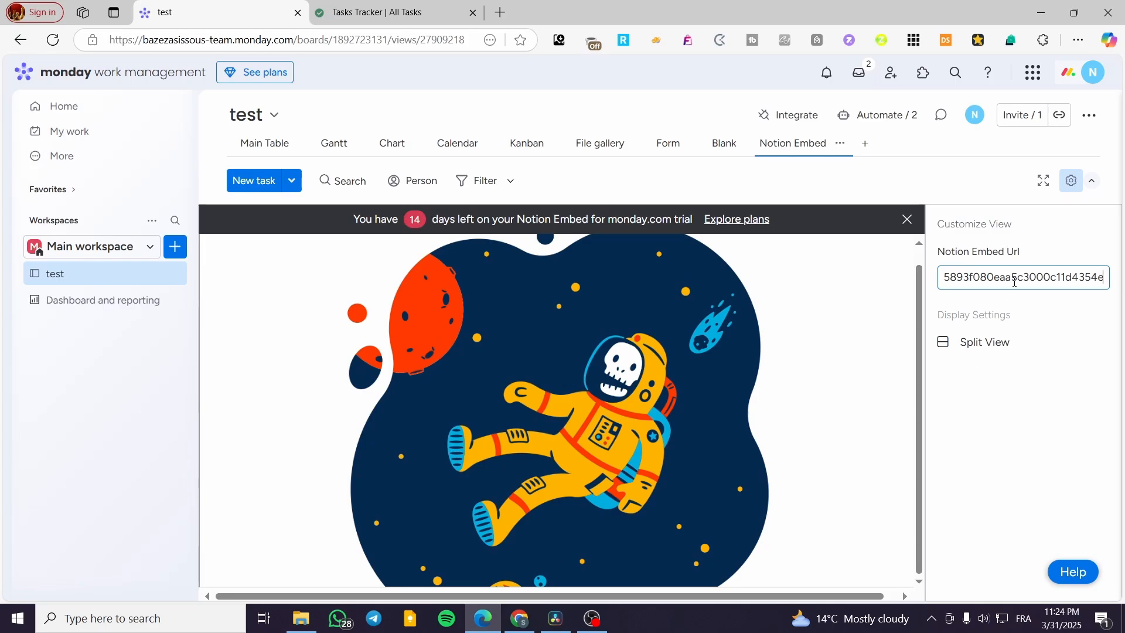
key("ctrl+a")
key("BackSpace")
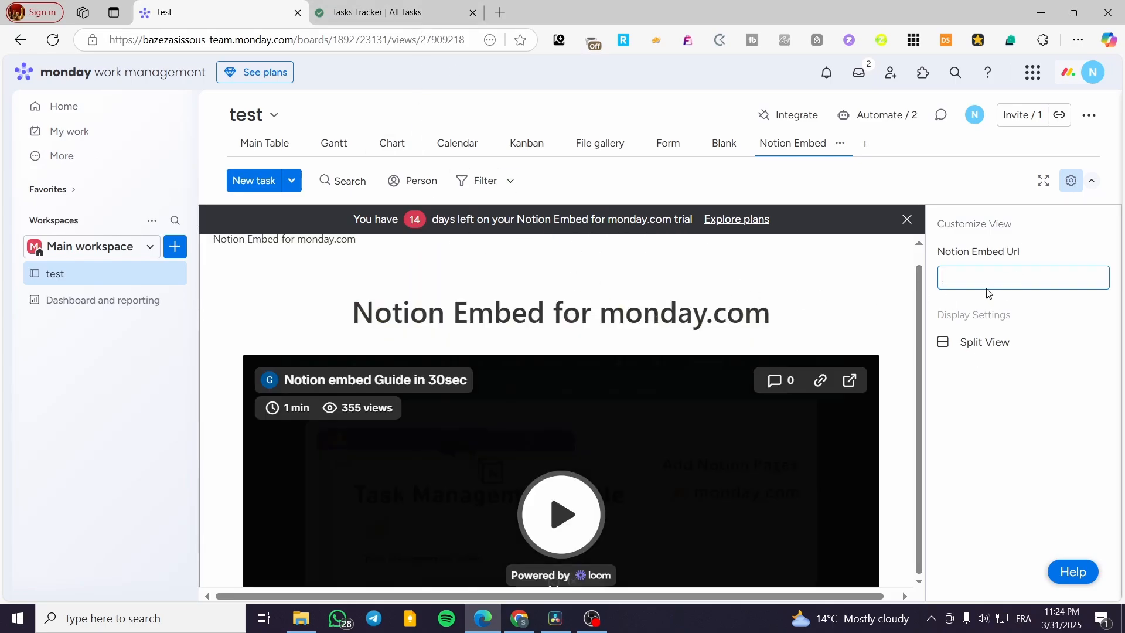
Step: Switch to Notion, copy the Tasks Tracker page's share link, and check the copied address in a temporary browser tab
key("ctrl+Tab")
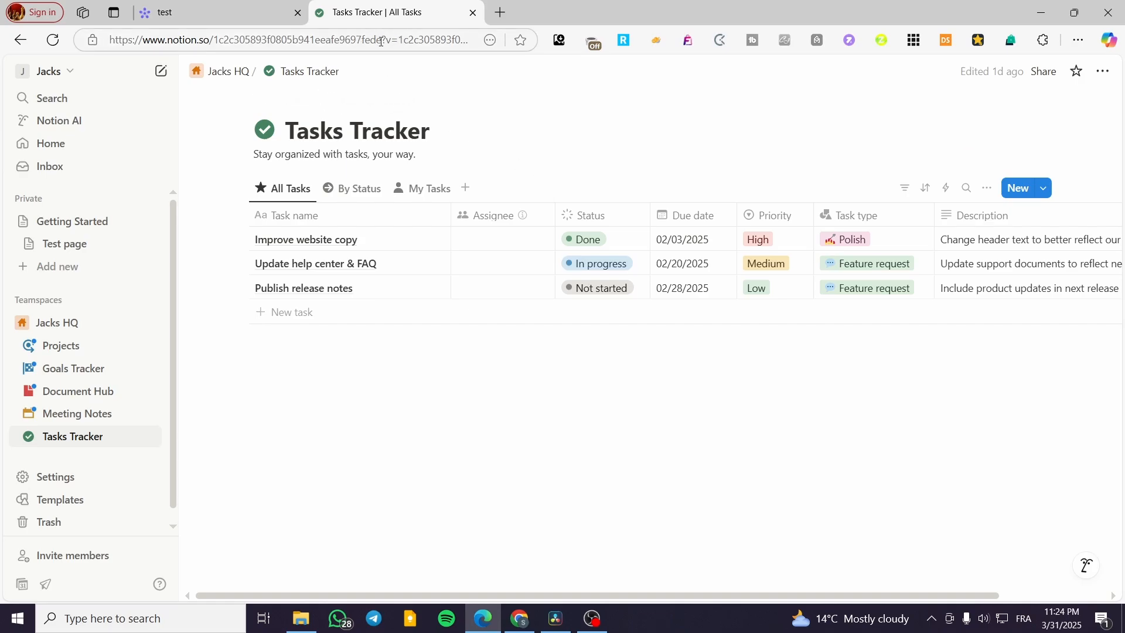
left_click_drag(381, 41, 118, 41)
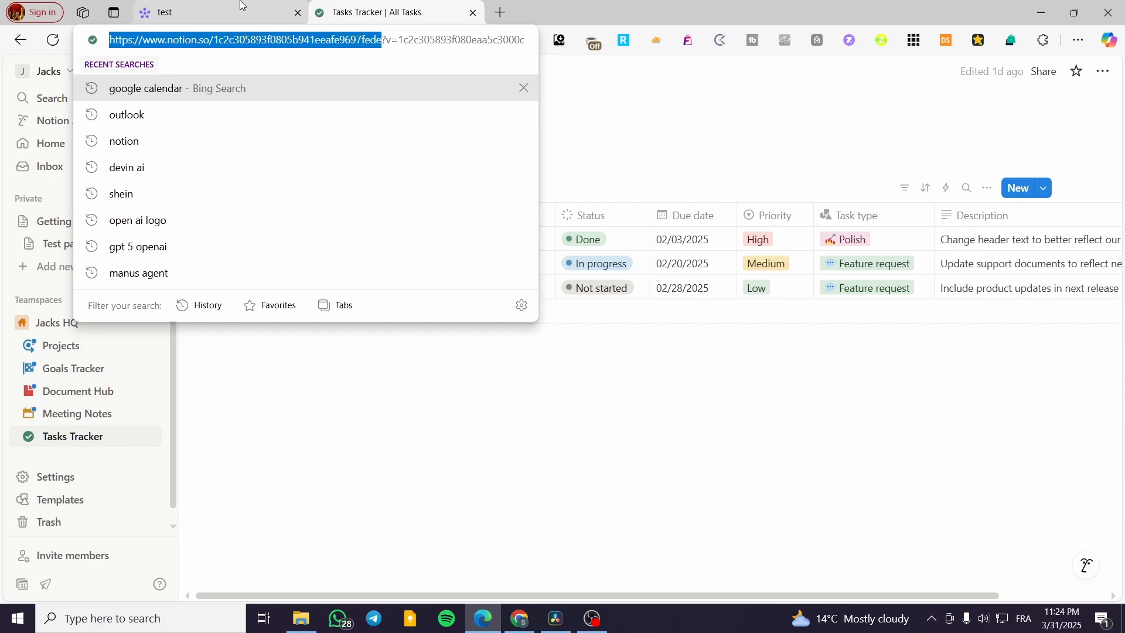
left_click(1045, 71)
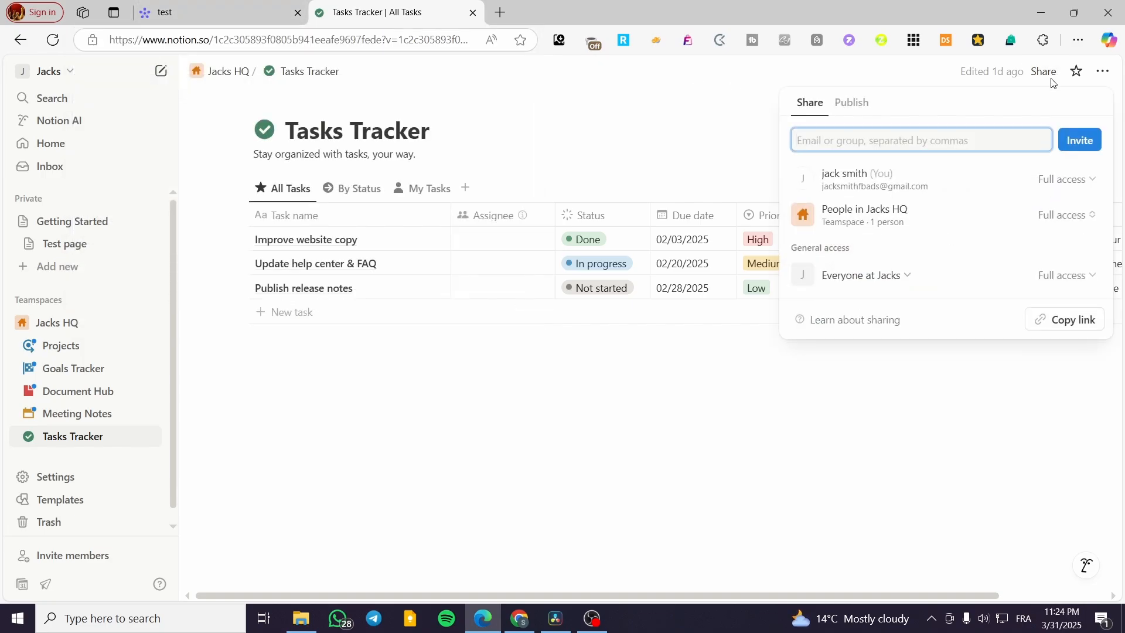
left_click(1064, 320)
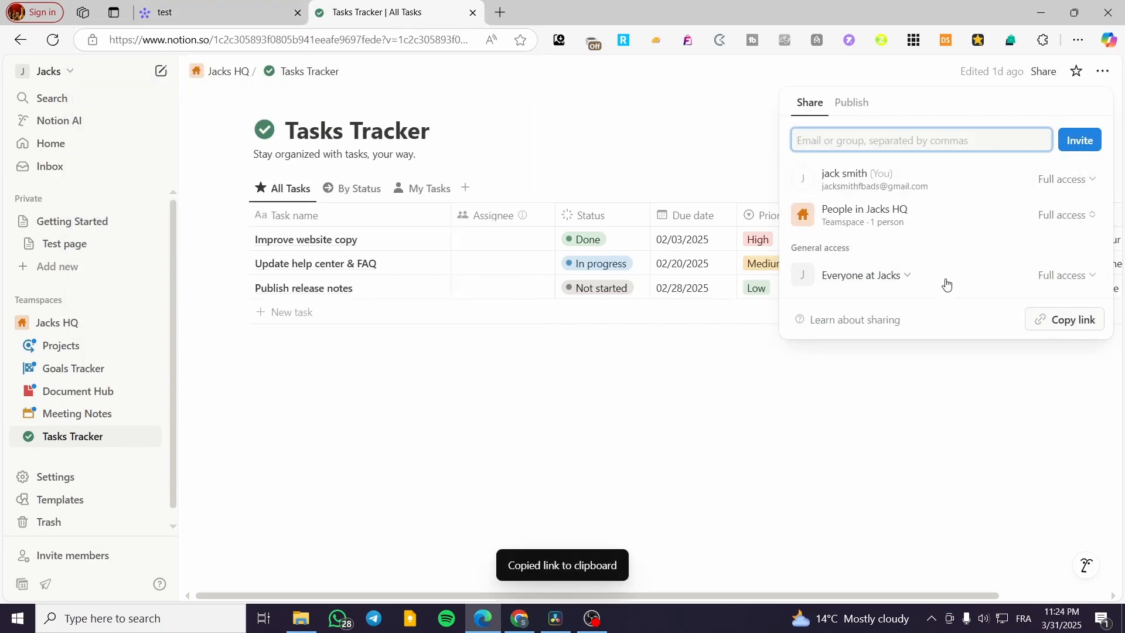
left_click(500, 12)
key("ctrl+v")
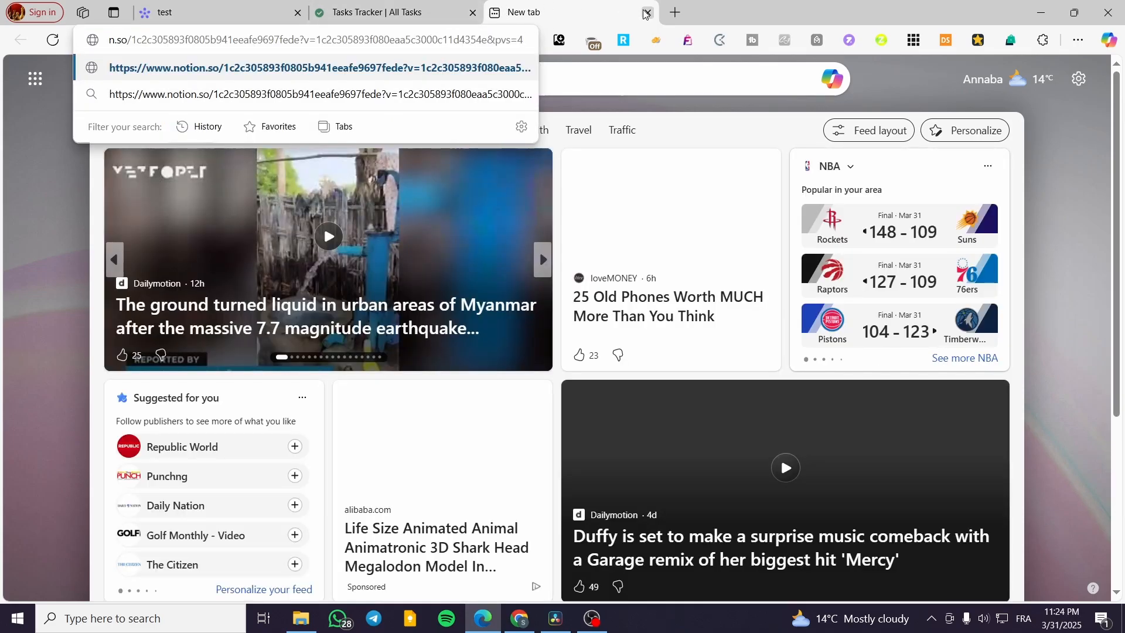
key("ctrl+w")
Step: Return to the monday.com test board, try the copied share link as the Notion Embed Url, and clear the field
left_click(170, 12)
left_click(1033, 280)
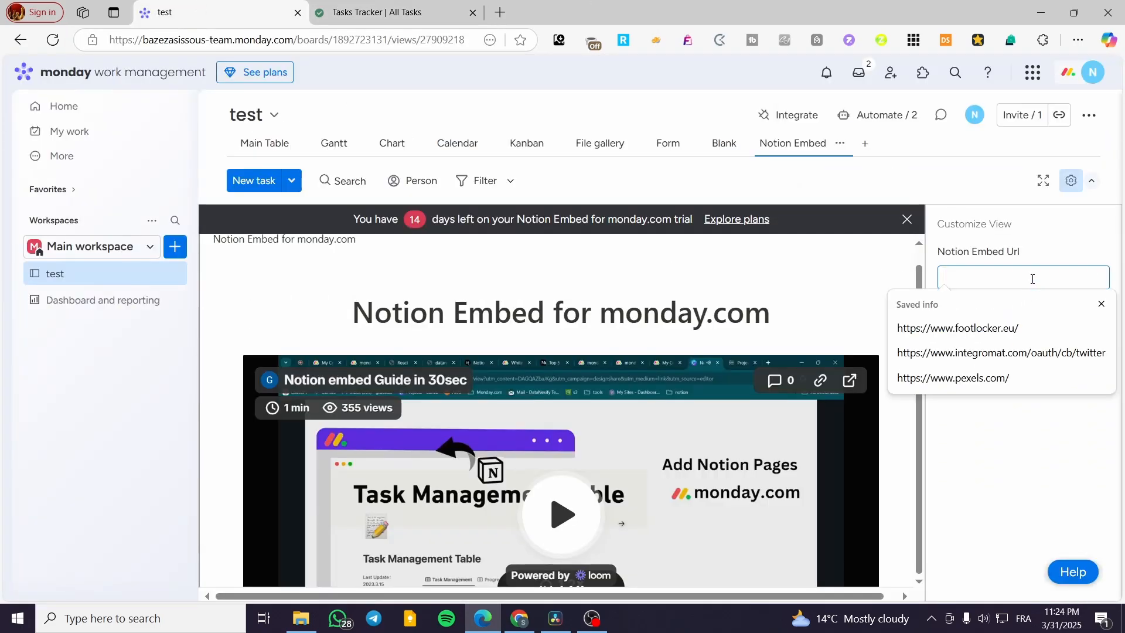
key("ctrl+v")
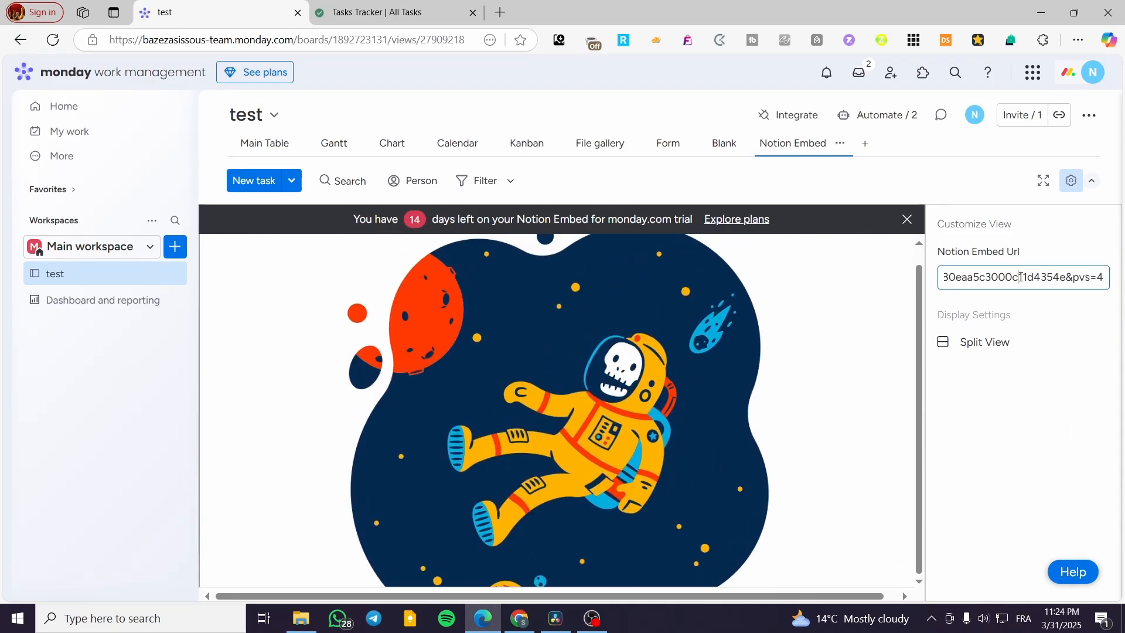
triple_click(1021, 277)
key("BackSpace")
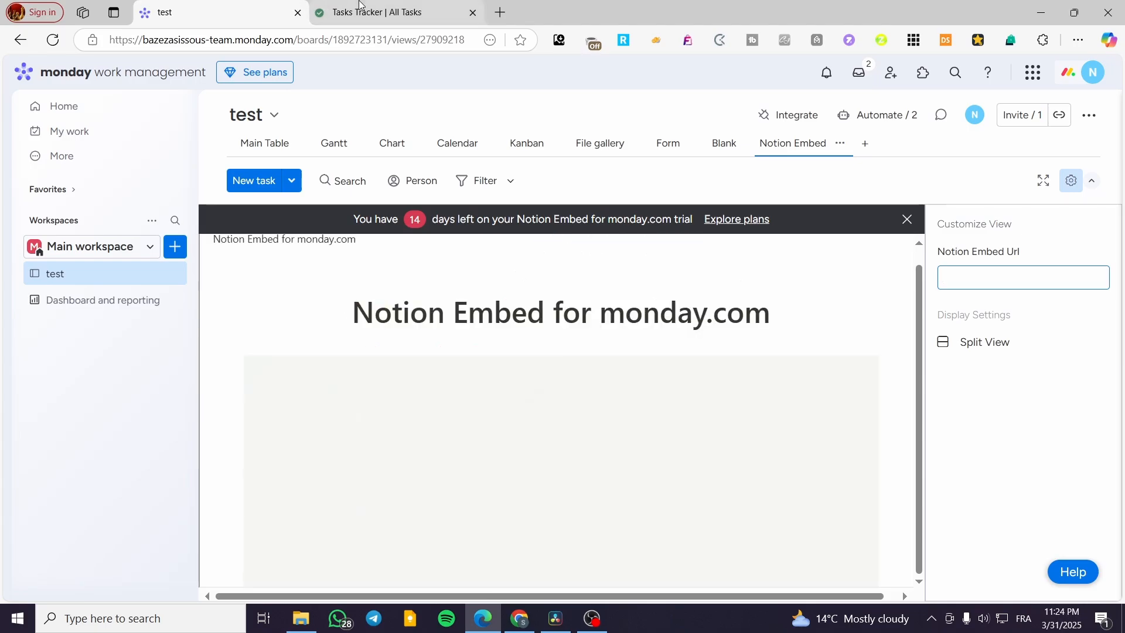
Step: Switch to Notion and look through the teamspace's options and the Projects customization, closing it without starting
left_click(328, 11)
left_click(71, 327)
left_click(71, 327)
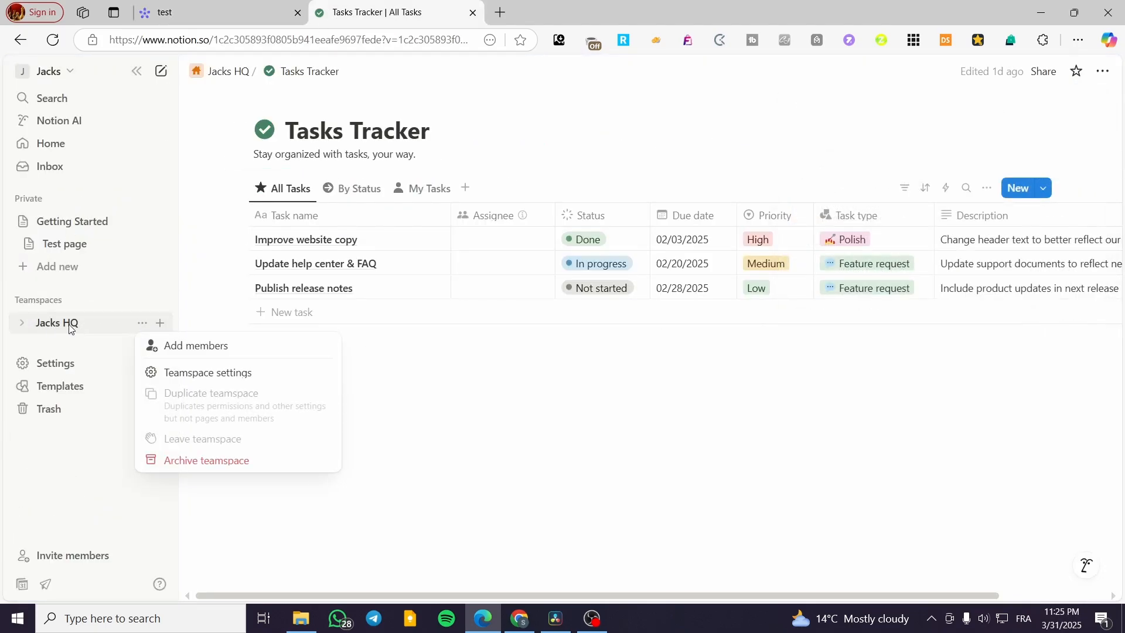
left_click(69, 330)
left_click(51, 332)
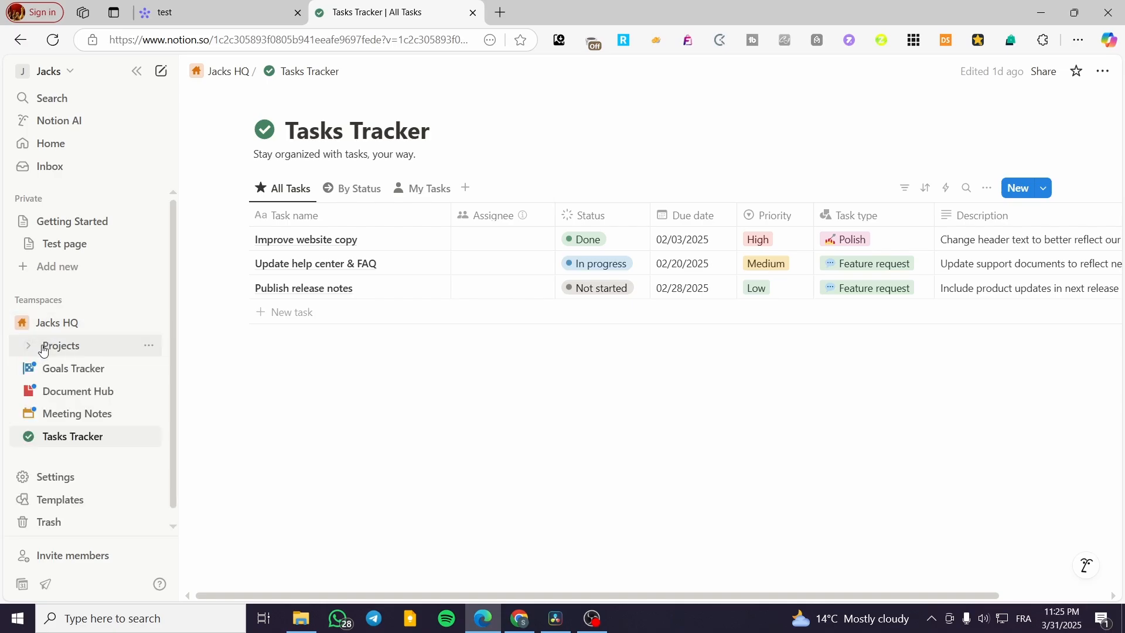
left_click(41, 345)
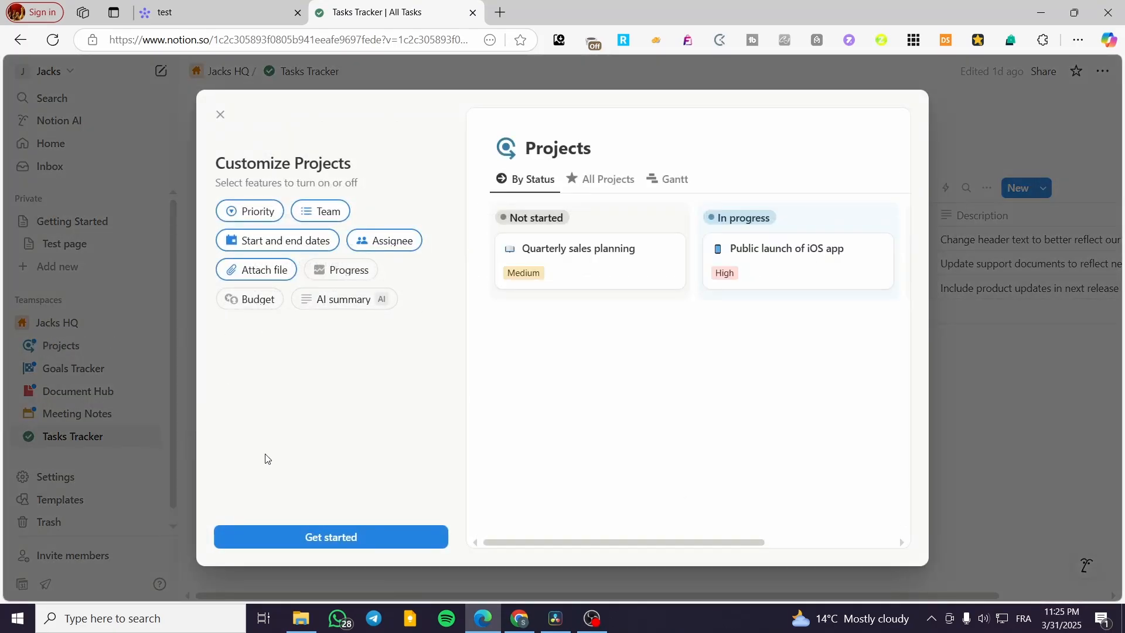
left_click(136, 434)
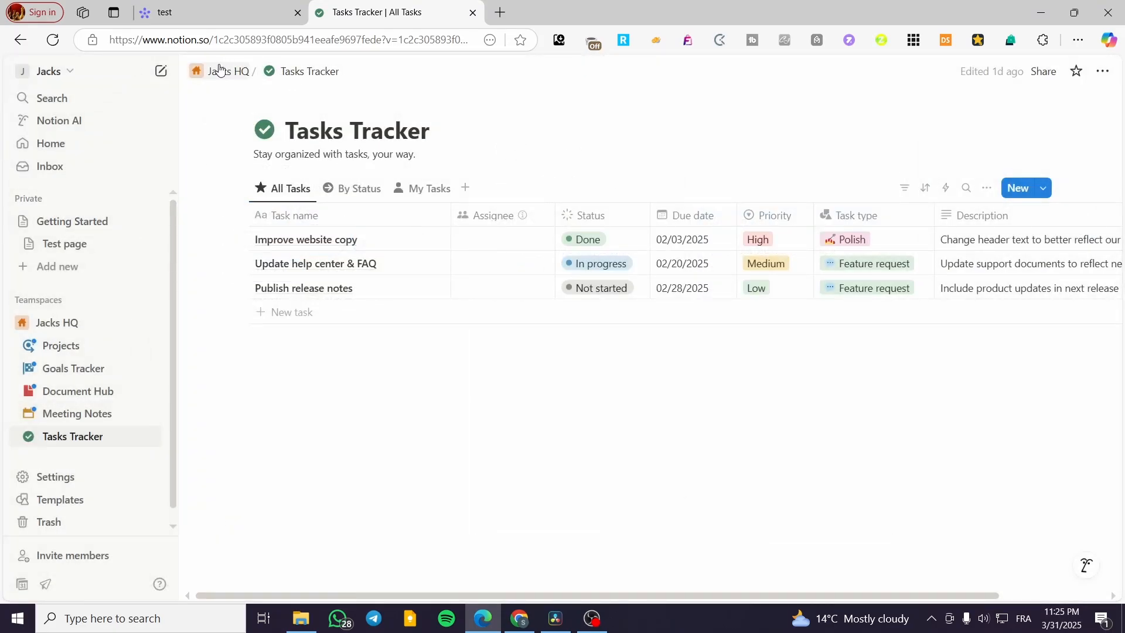
mouse_move(223, 72)
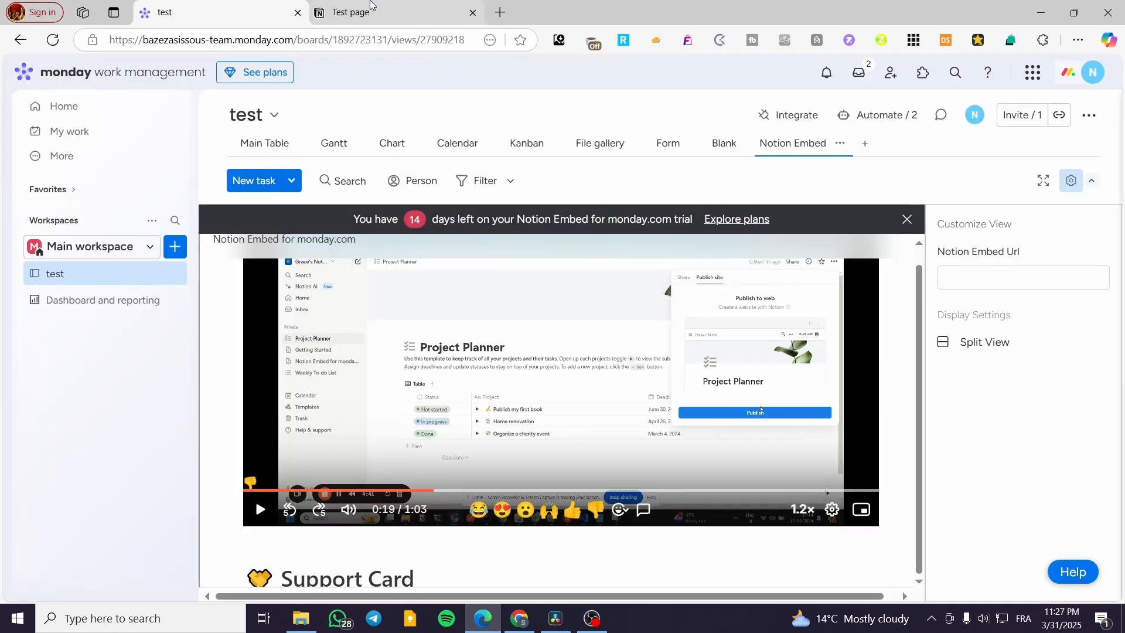
Step: Check the private Test page in Notion for subpages and compare with the publishing guide video on the monday.com board
left_click(371, 4)
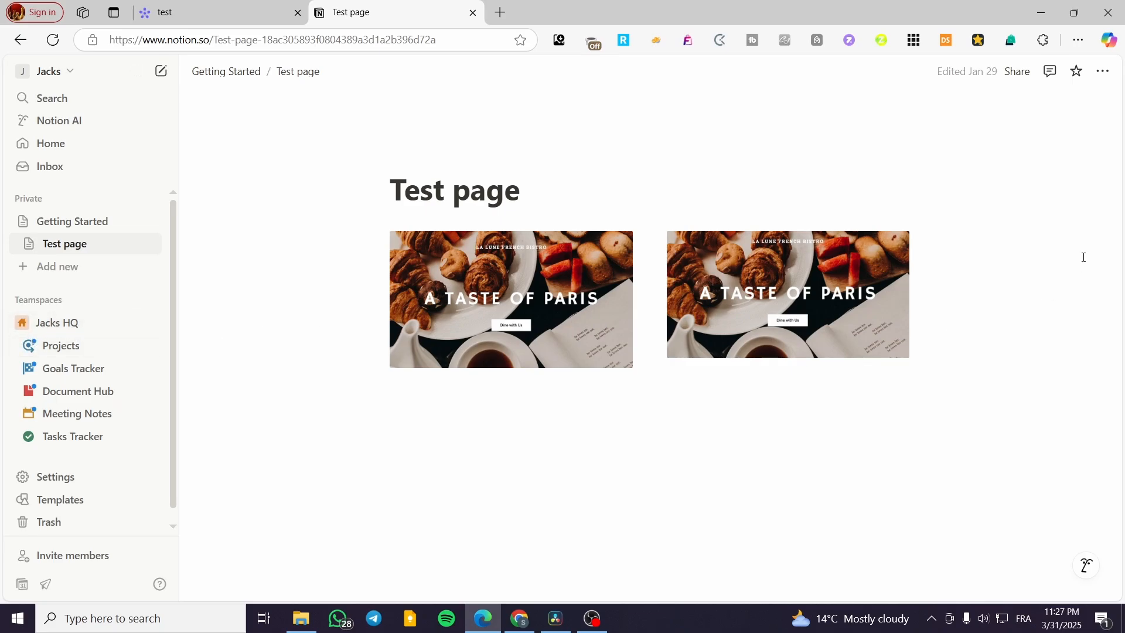
left_click(74, 327)
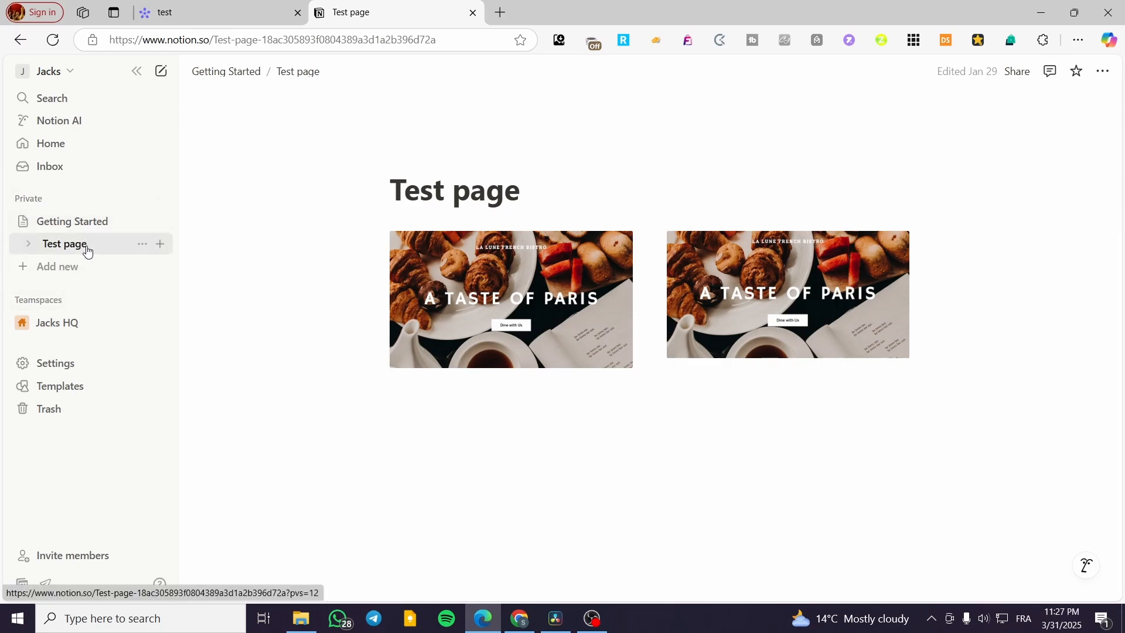
left_click(28, 244)
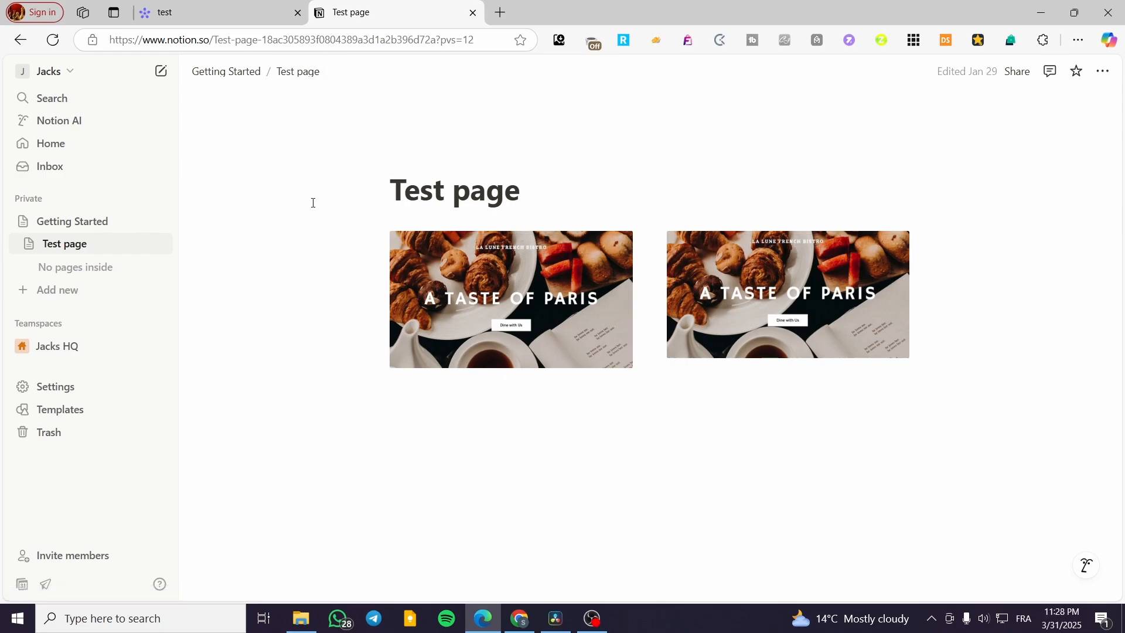
left_click(228, 13)
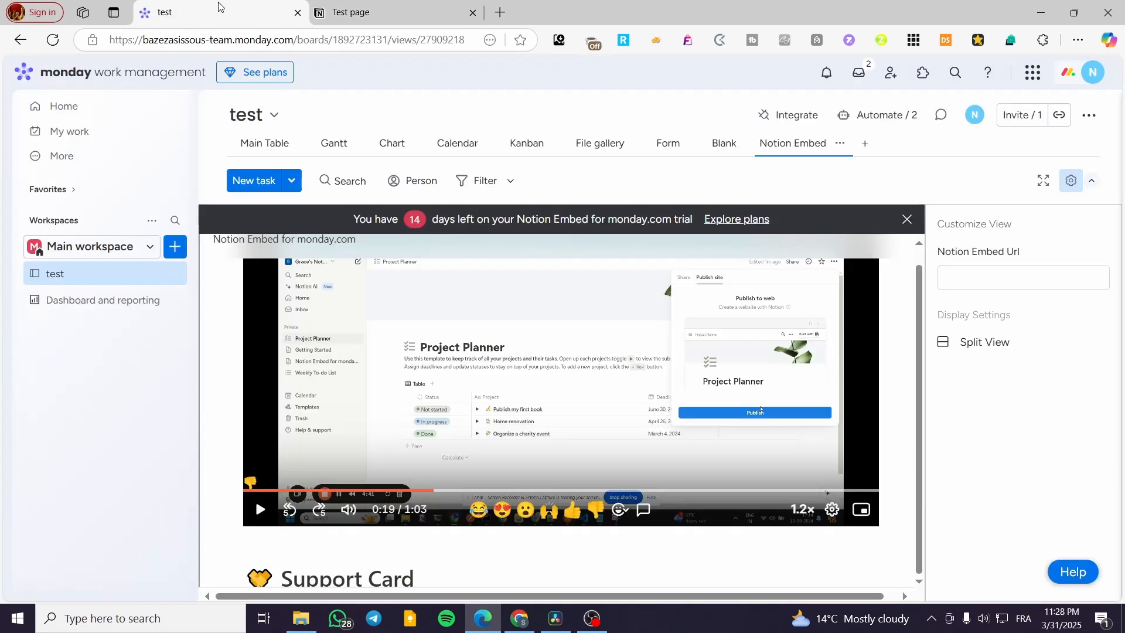
left_click(378, 8)
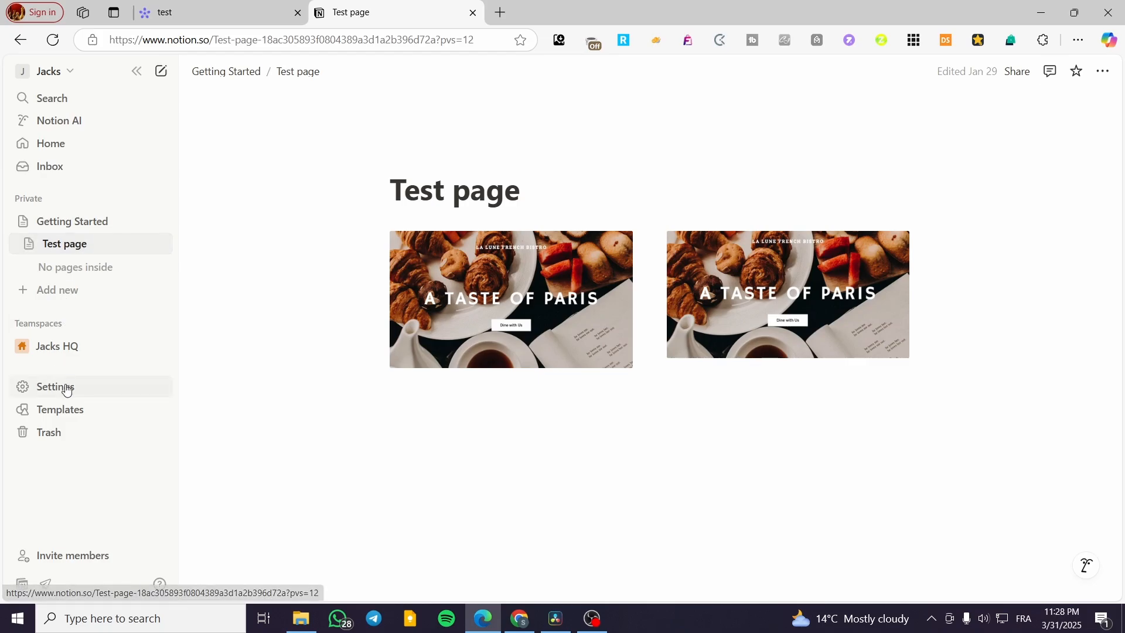
Step: Create a Tasks Tracker database inside the private Test page, keeping the preselected features and the All Tasks, By Status and My Tasks views
left_click(159, 245)
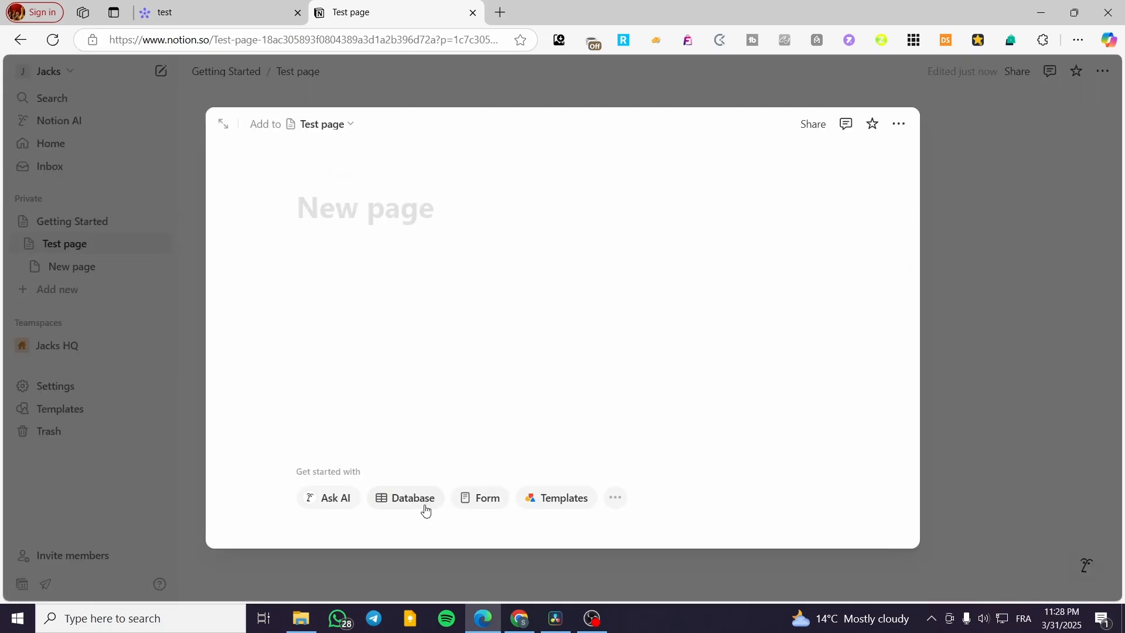
left_click(425, 507)
left_click(498, 357)
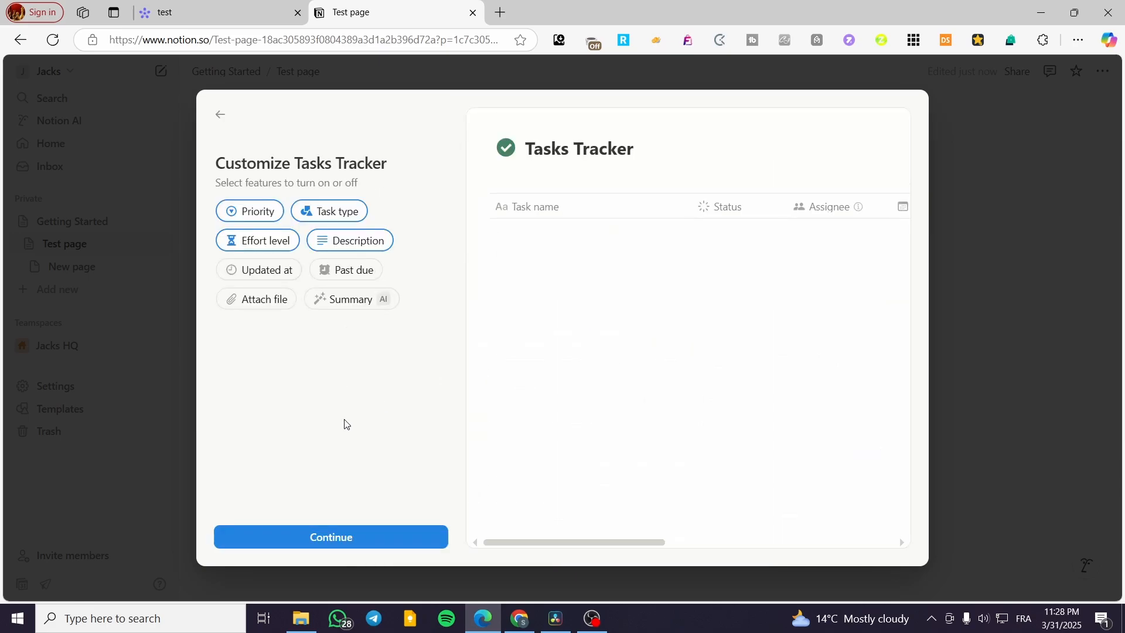
left_click(349, 542)
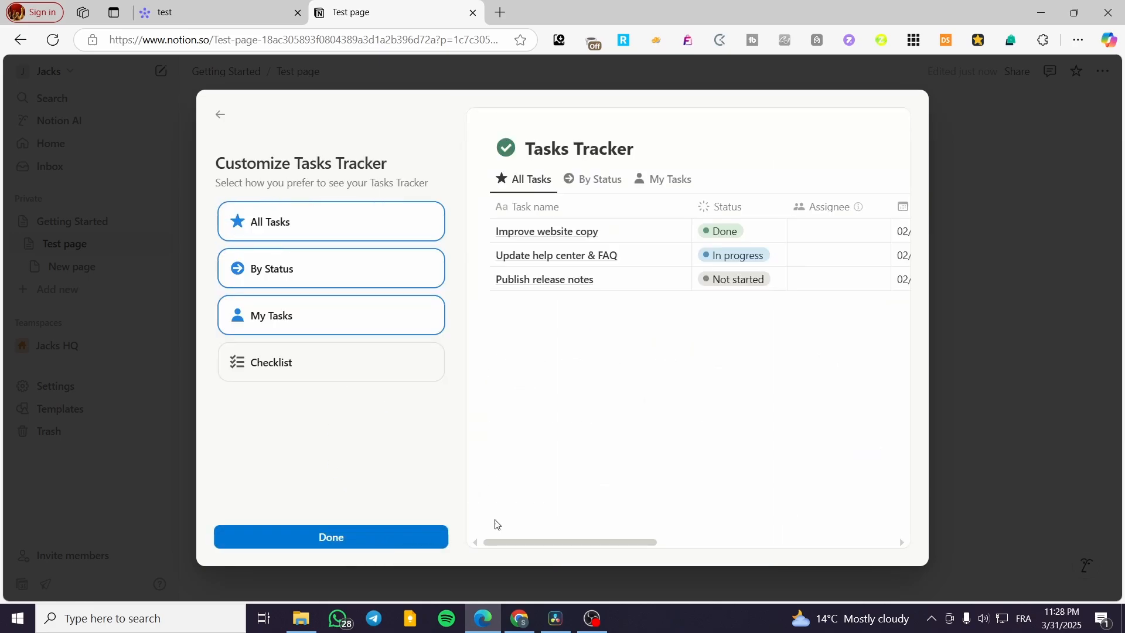
left_click(376, 539)
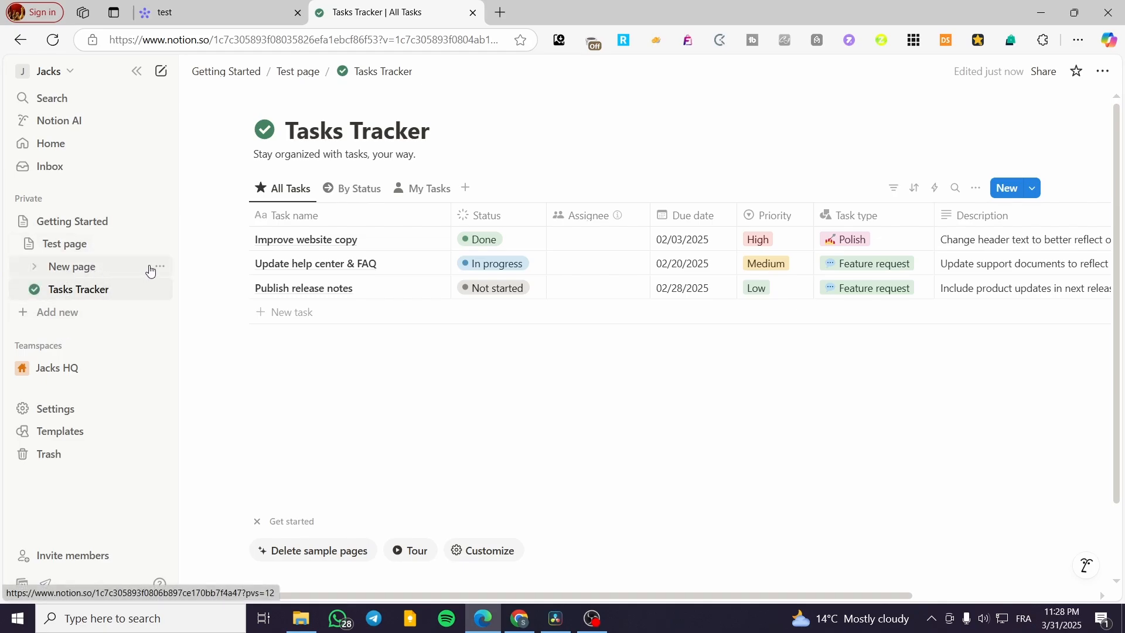
Step: Publish the new Tasks Tracker page to the web
left_click(1055, 71)
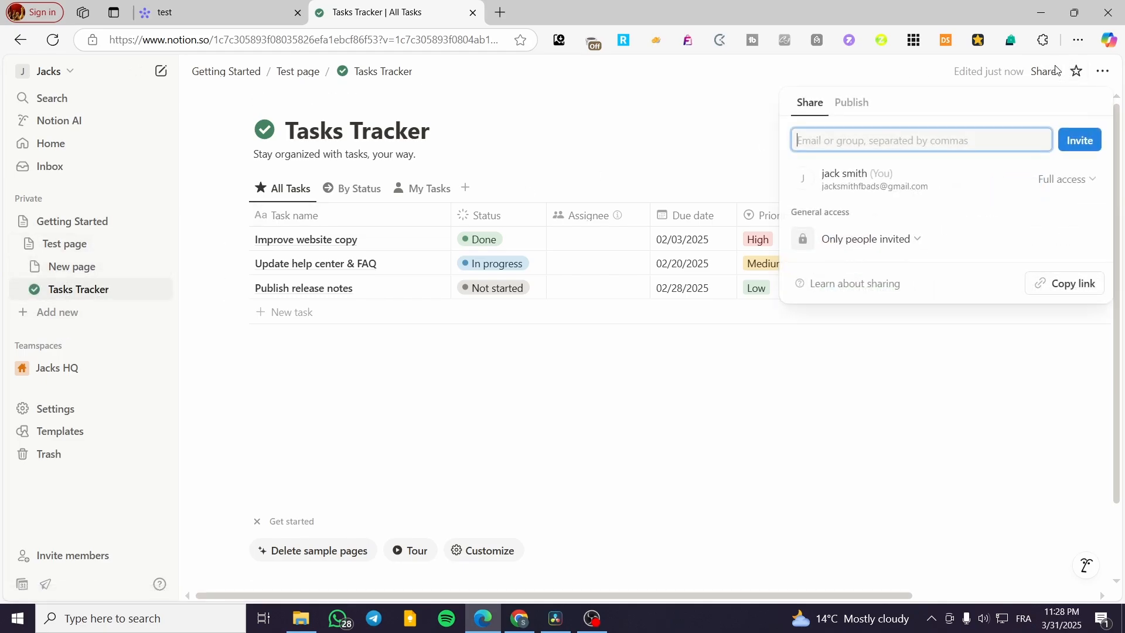
left_click(862, 103)
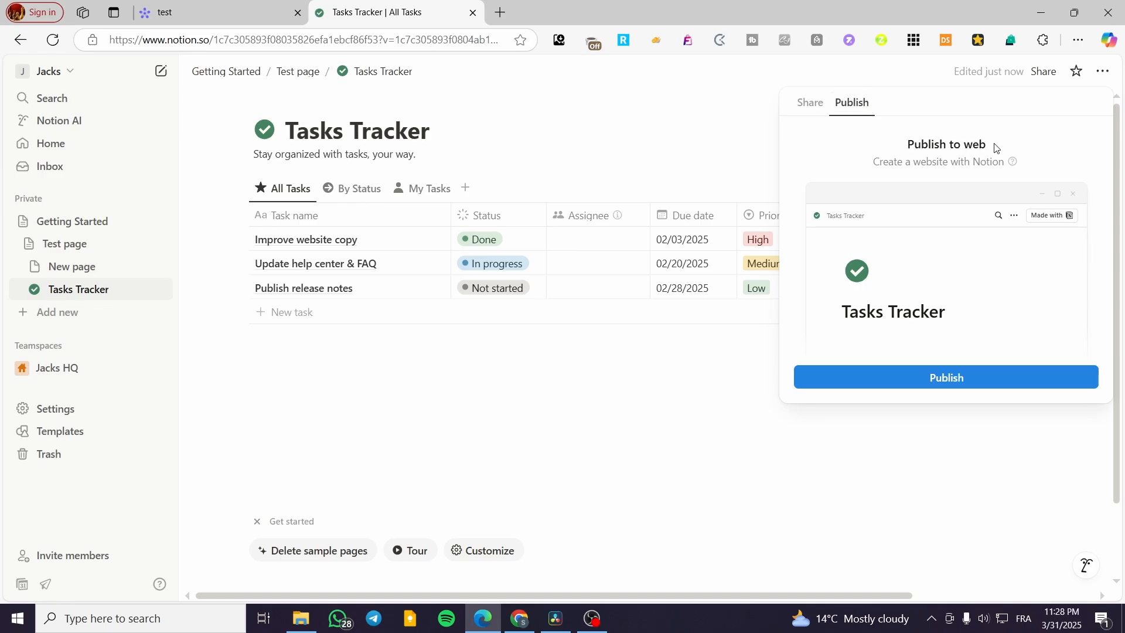
left_click(953, 381)
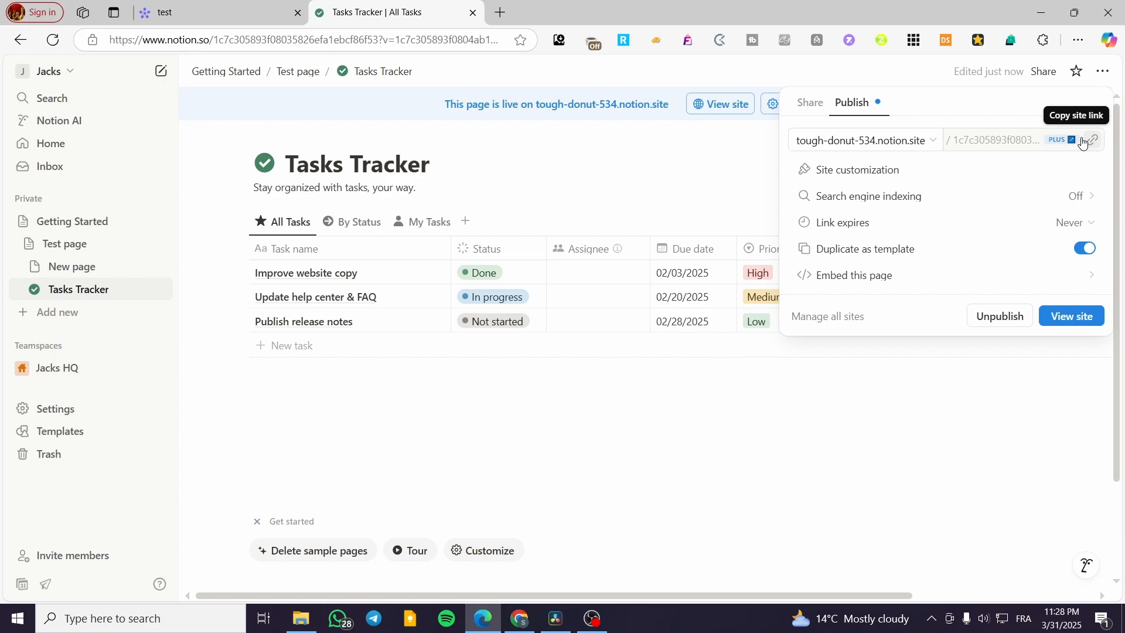
Step: View the published Tasks Tracker site, copy its full address, and close the site
left_click(1075, 320)
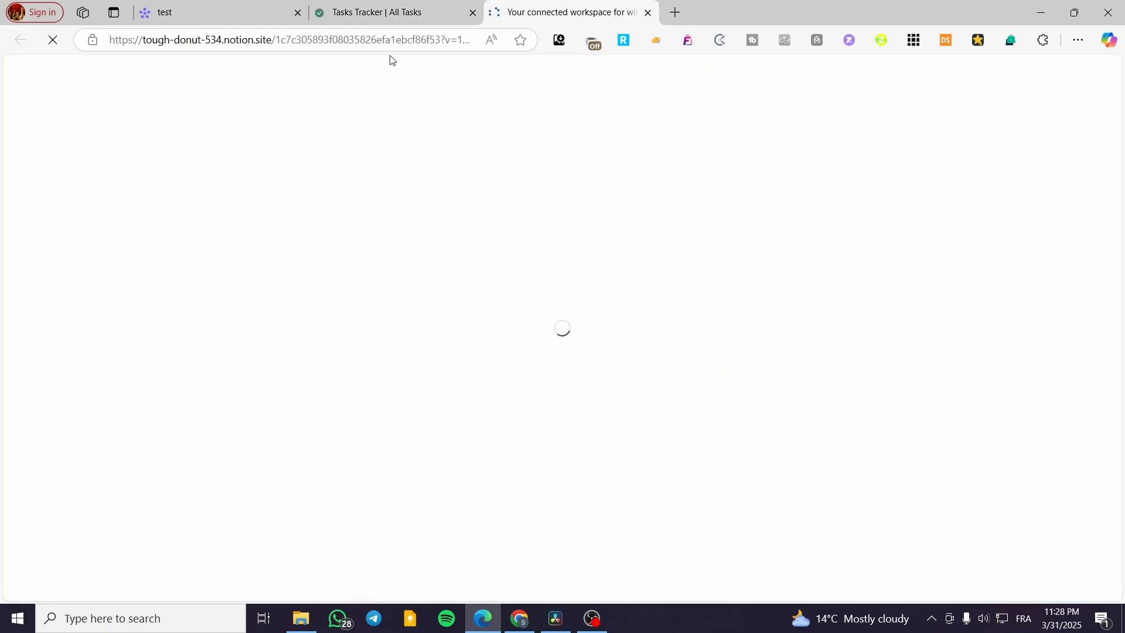
left_click(402, 41)
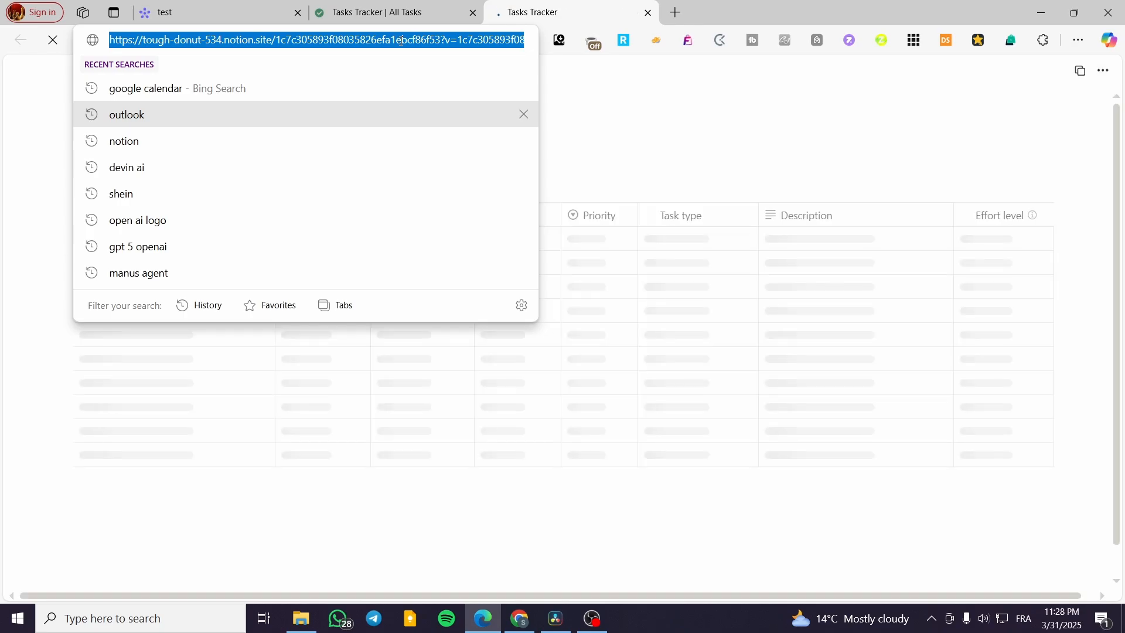
left_click(649, 13)
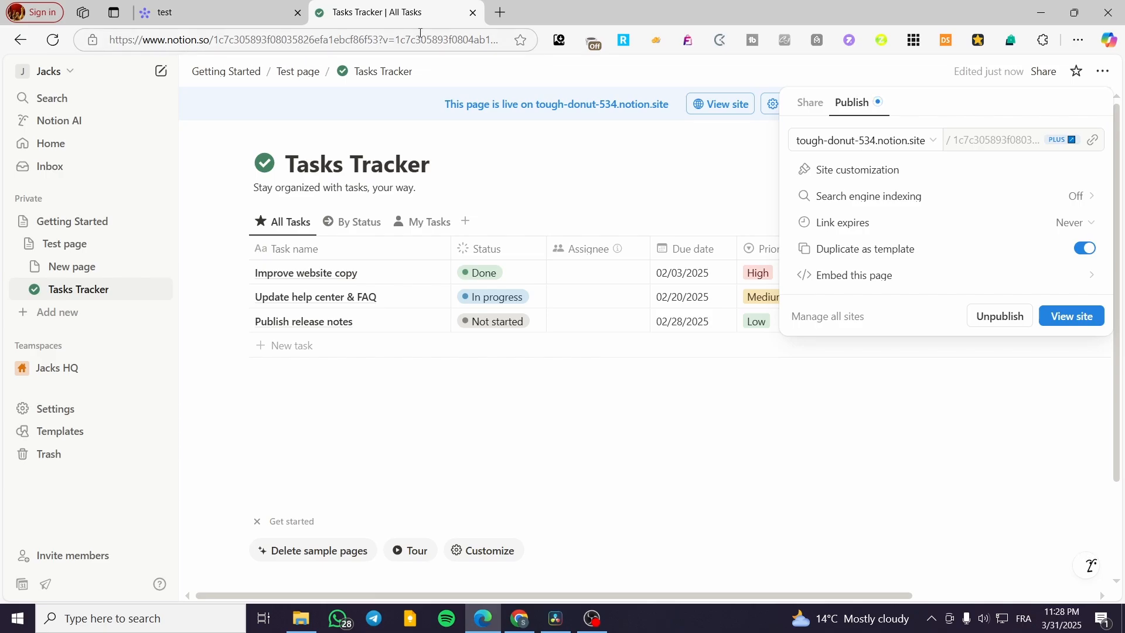
Step: Switch to the monday.com test board and set the Notion Embed Url to the copied published site address
left_click(182, 13)
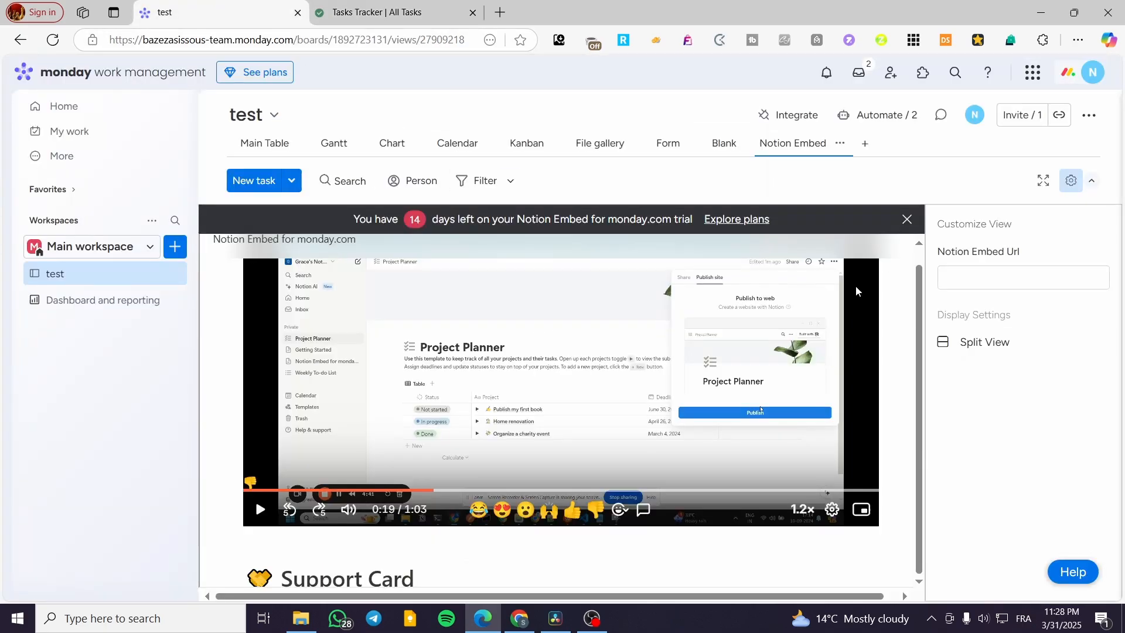
left_click(995, 276)
key("ctrl+v")
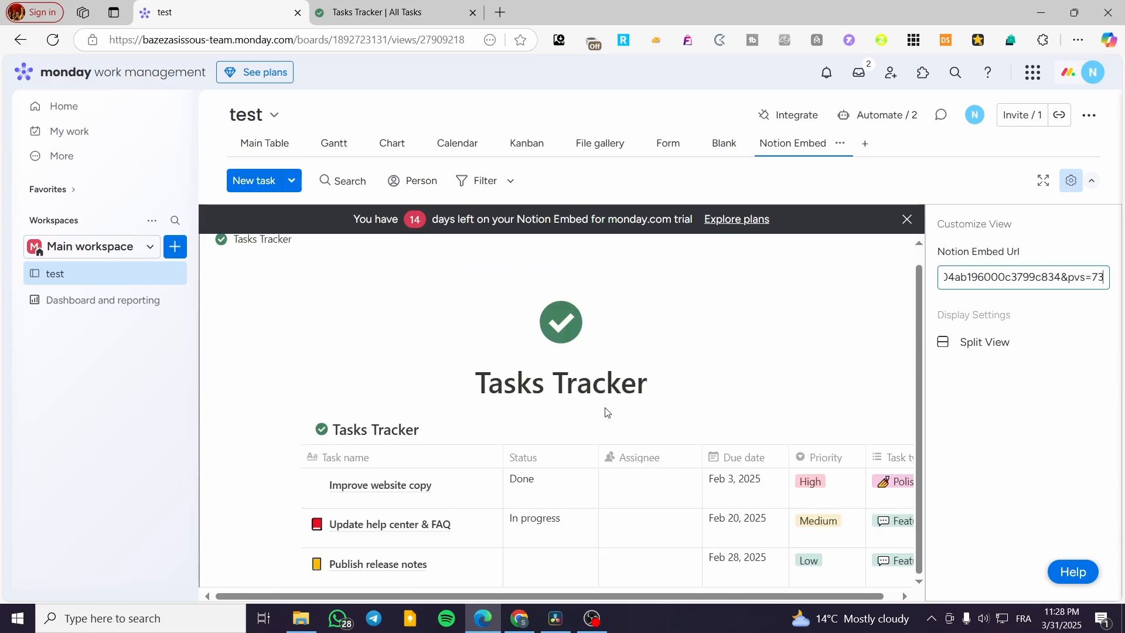
Step: Examine the embedded Tasks Tracker table across all its columns, from Task name to Effort level and back
scroll(654, 378, "down", 1)
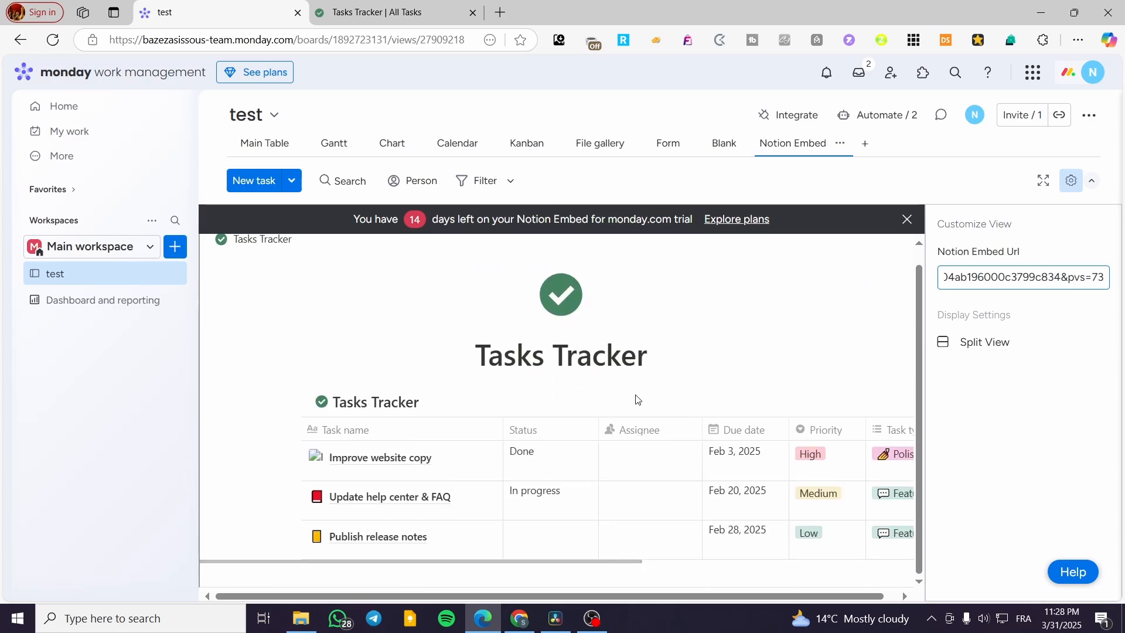
left_click(557, 564)
left_click_drag(606, 561, 833, 597)
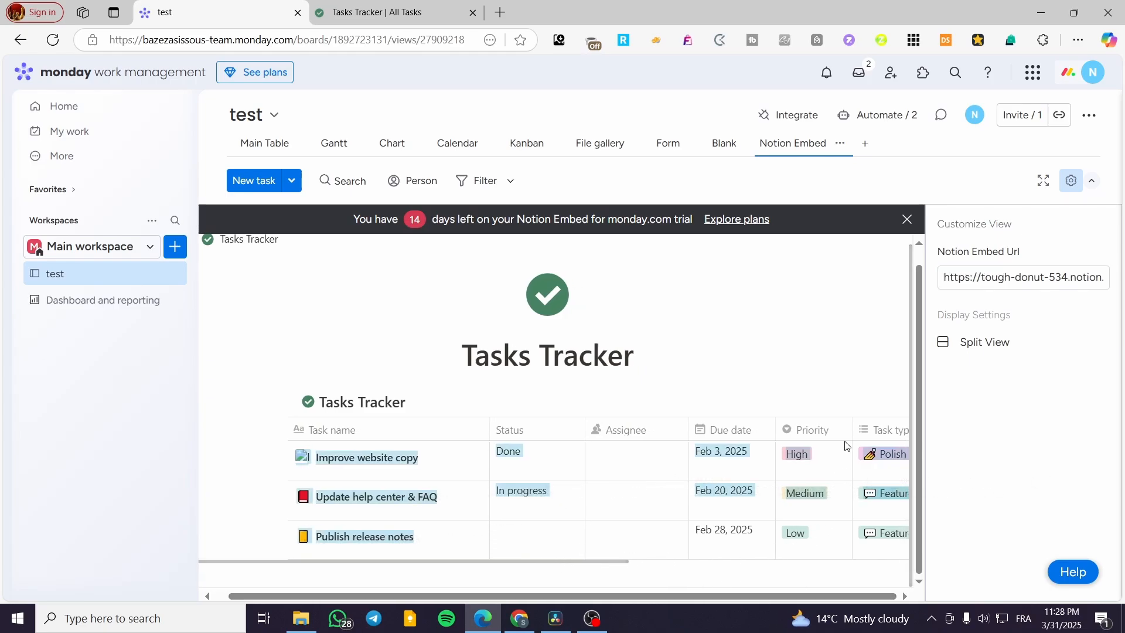
left_click(737, 452)
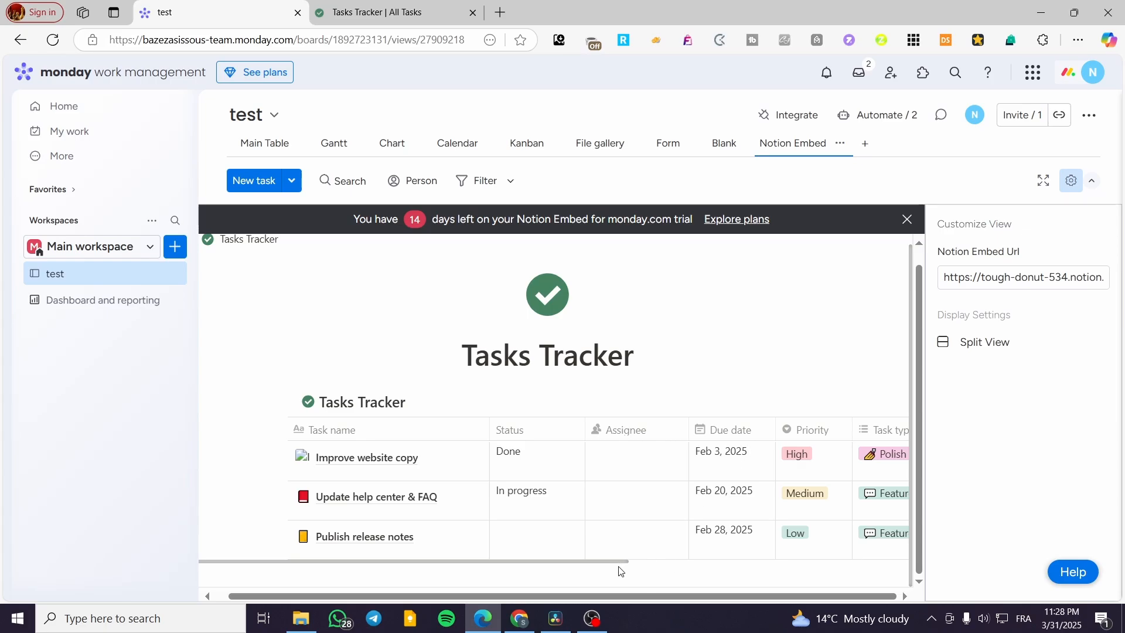
left_click_drag(626, 561, 882, 564)
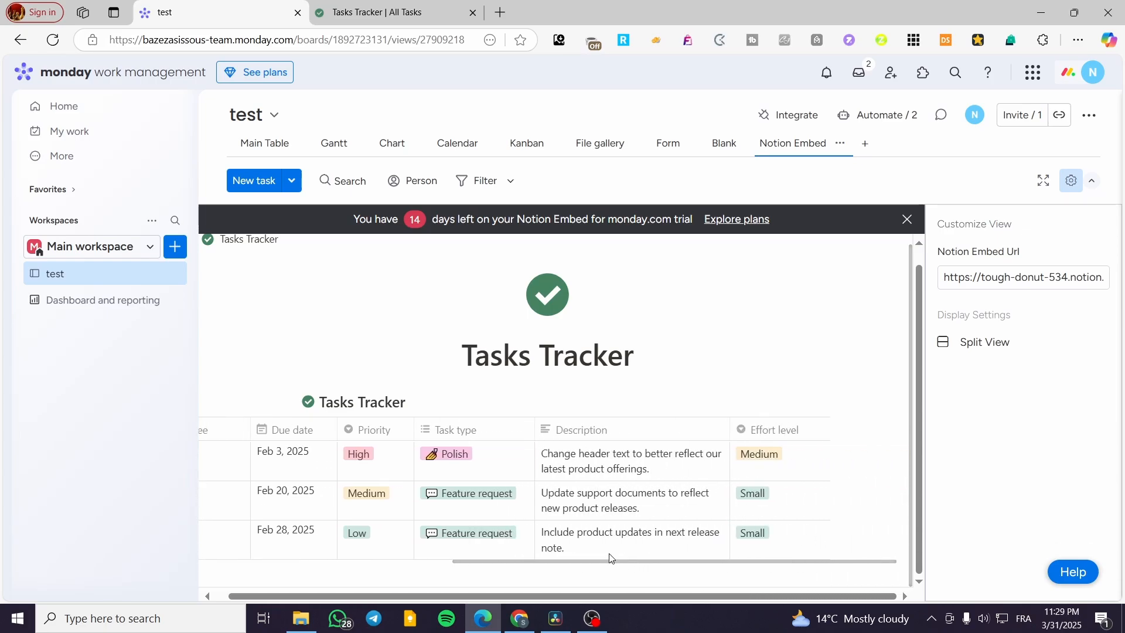
left_click_drag(610, 562, 359, 538)
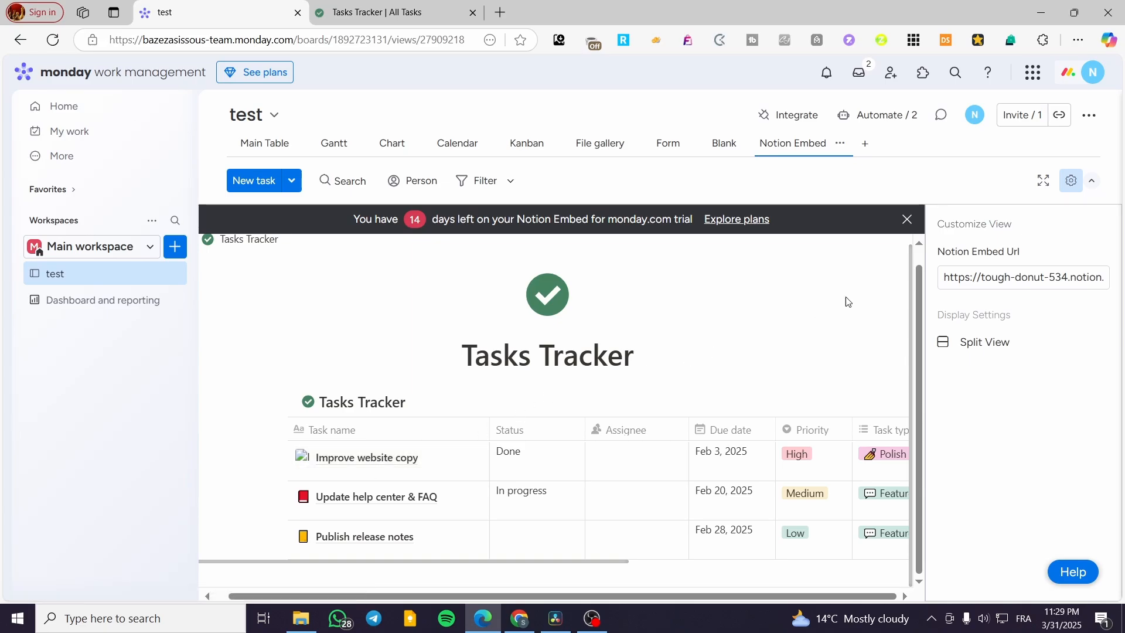
Step: Dismiss the trial banner, switch the Notion Embed view to Split View, and enlarge the embedded pane
left_click(908, 221)
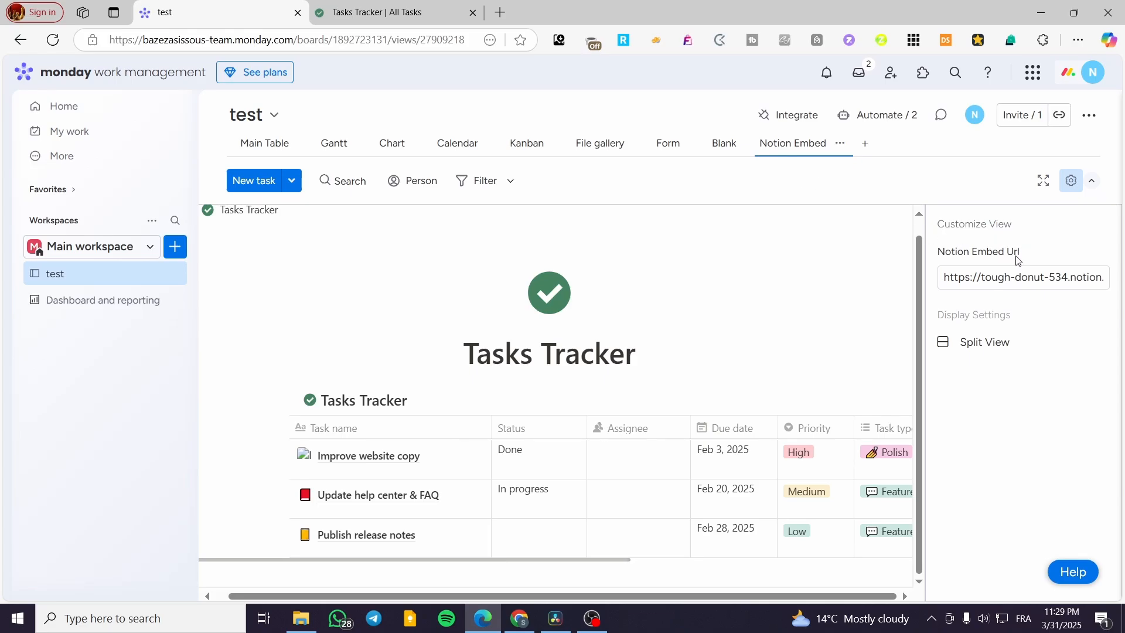
left_click(991, 350)
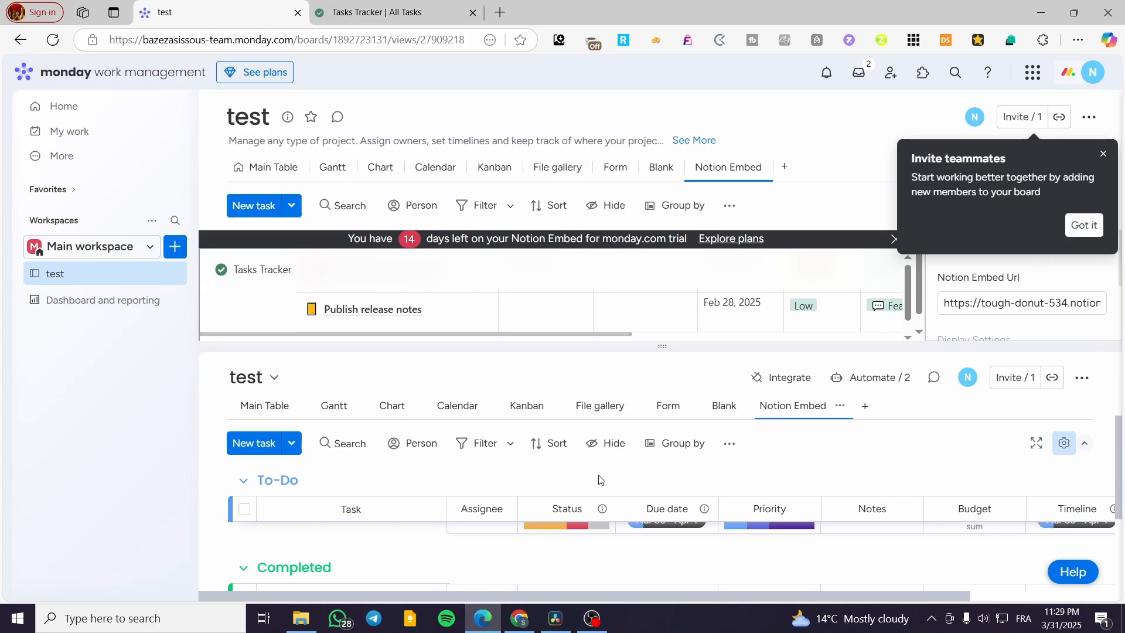
left_click_drag(596, 344, 600, 357)
left_click_drag(600, 317, 595, 432)
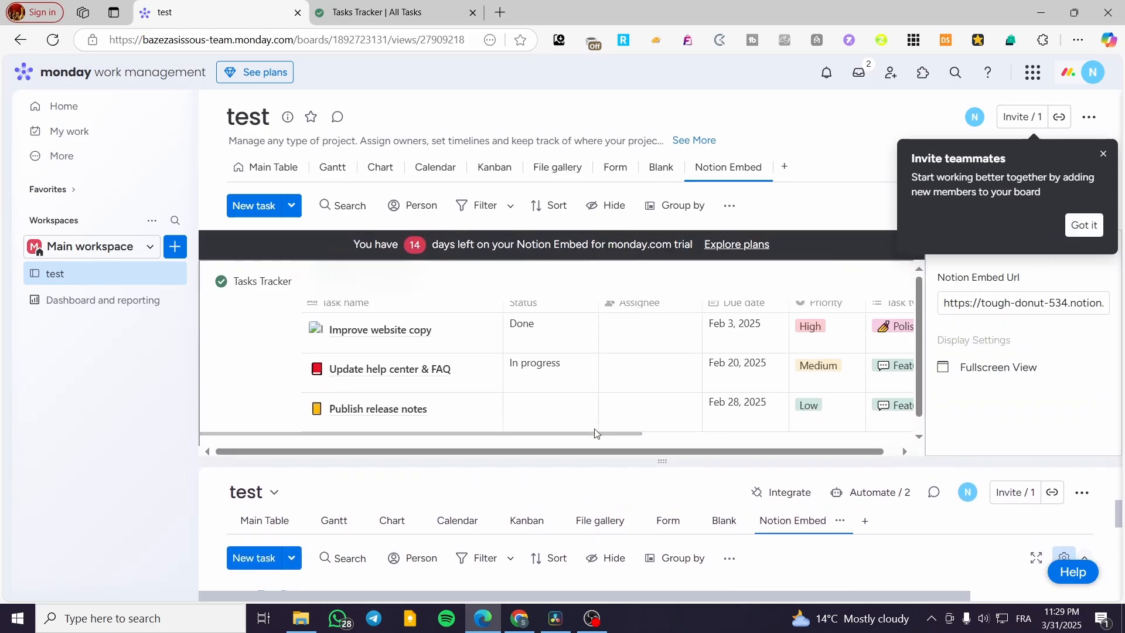
Step: Dismiss the Invite teammates tip, hide the view settings, and make the embedded pane shorter
left_click(1104, 153)
left_click(1089, 207)
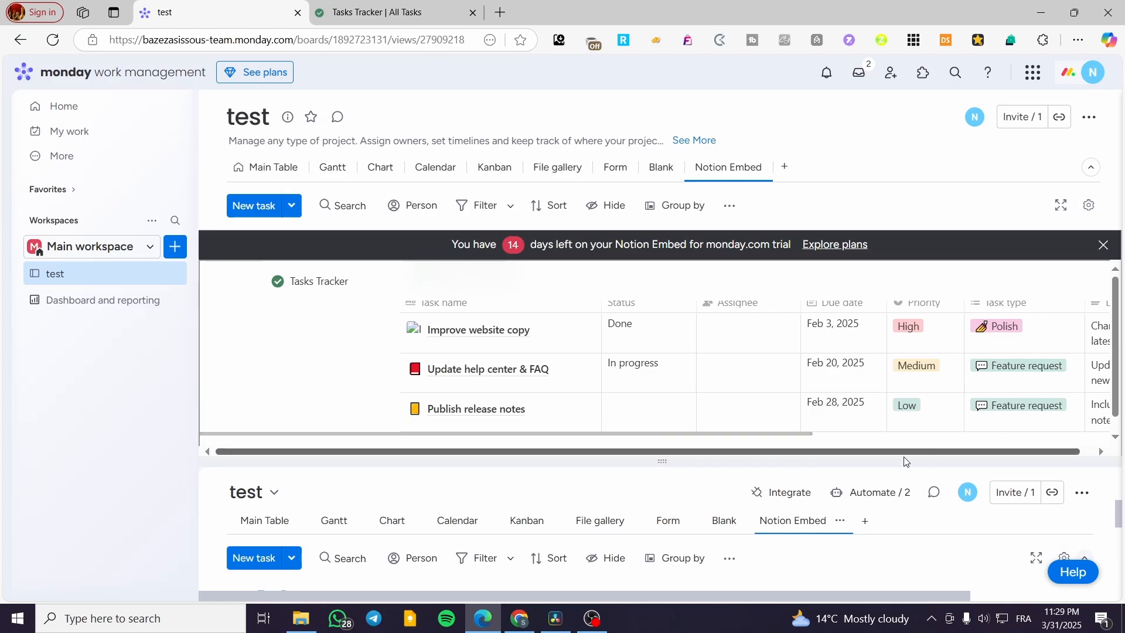
left_click_drag(592, 466, 616, 413)
Step: Show the view settings again, return the Notion Embed to Fullscreen View, and dismiss the trial banner
left_click(1089, 206)
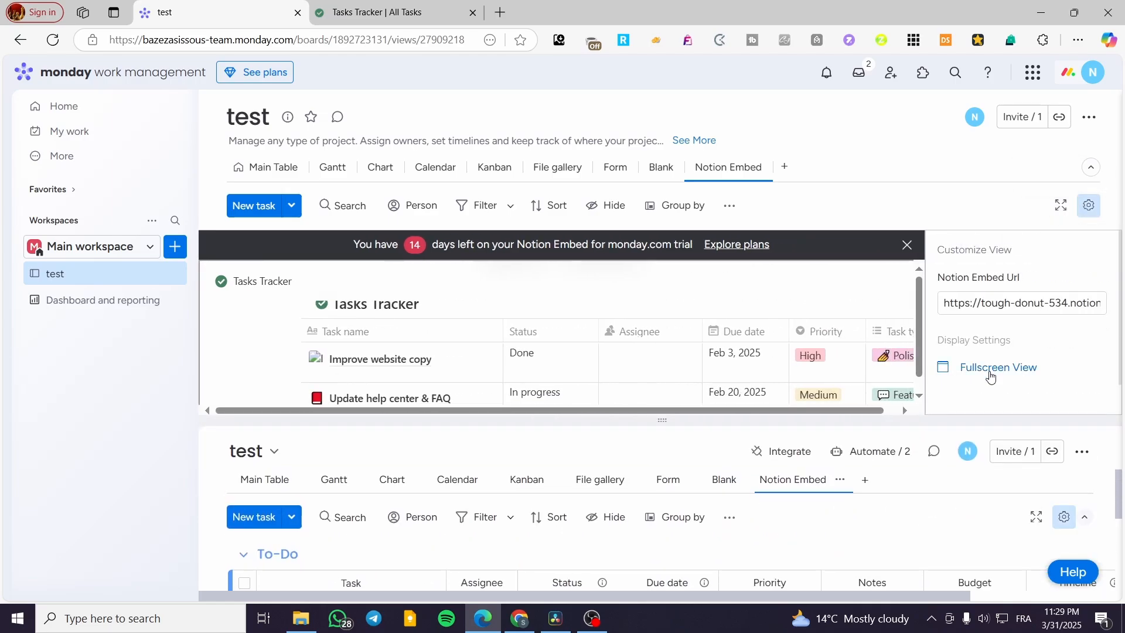
left_click(986, 364)
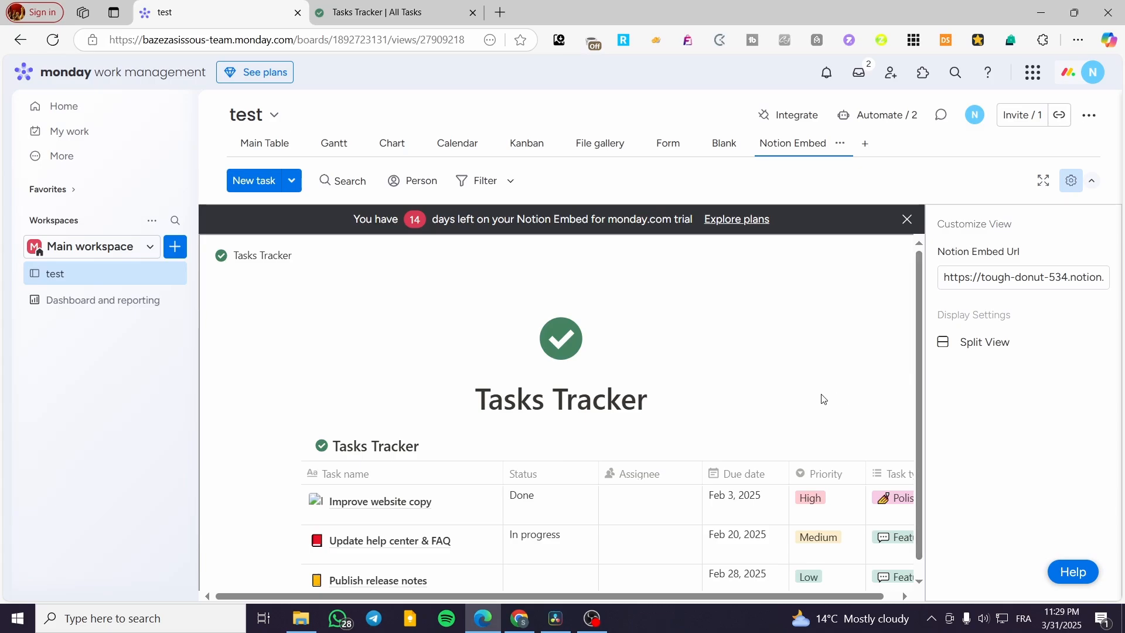
scroll(680, 367, "down", 1)
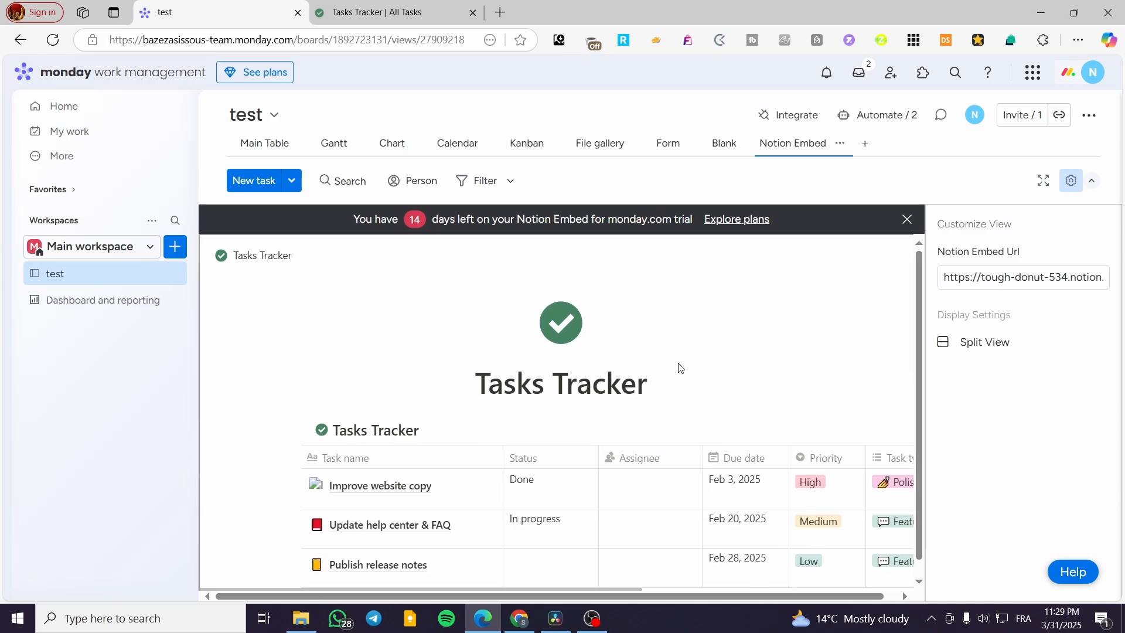
left_click(906, 222)
scroll(822, 445, "down", 1)
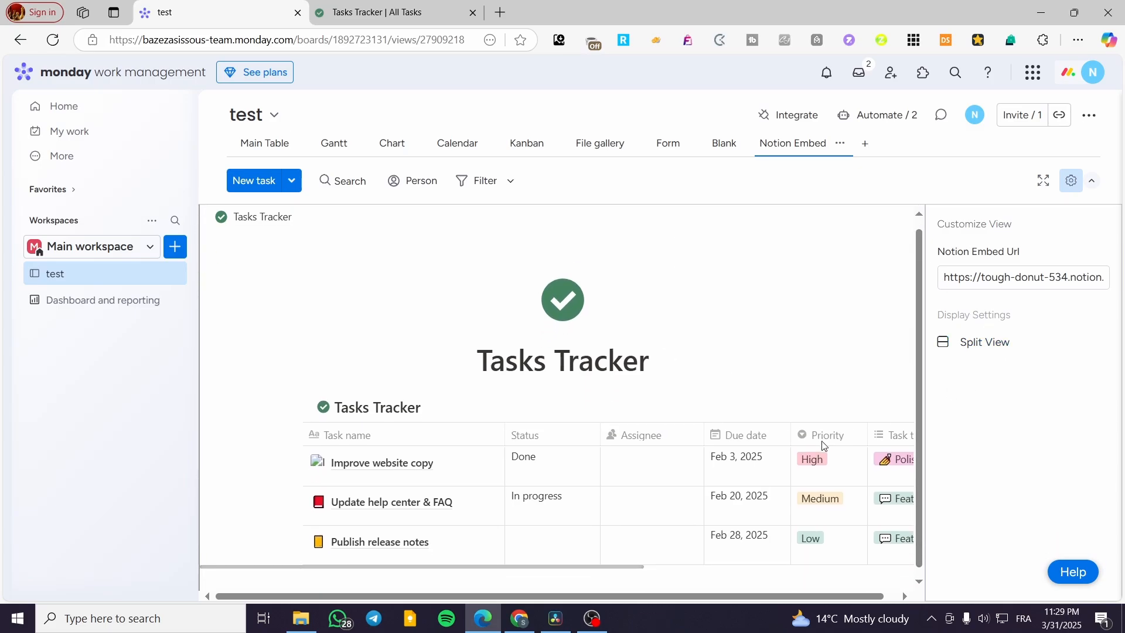
Step: Compare the original Tasks Tracker page in Notion with the columns of the table embedded in the monday.com board
left_click(381, 12)
left_click(659, 174)
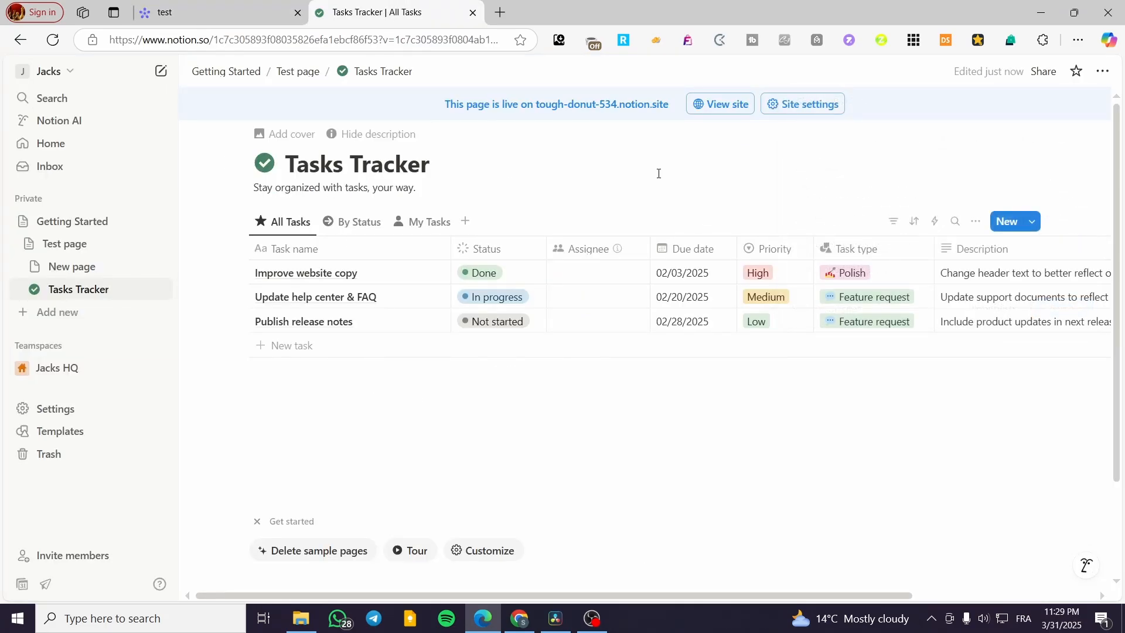
left_click(211, 12)
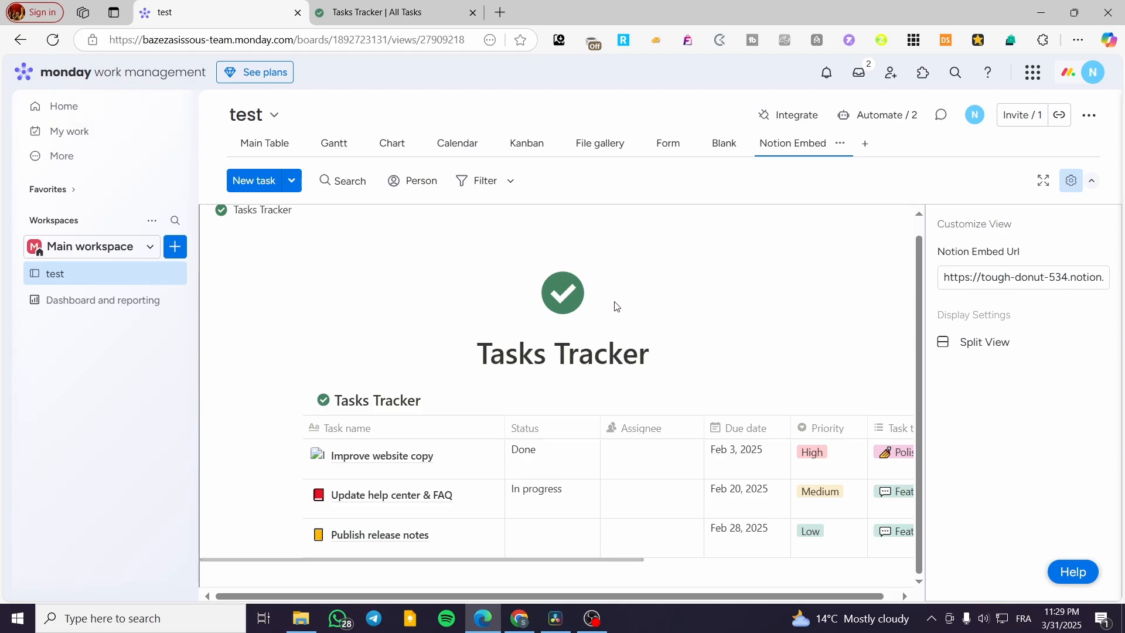
left_click_drag(594, 559, 791, 567)
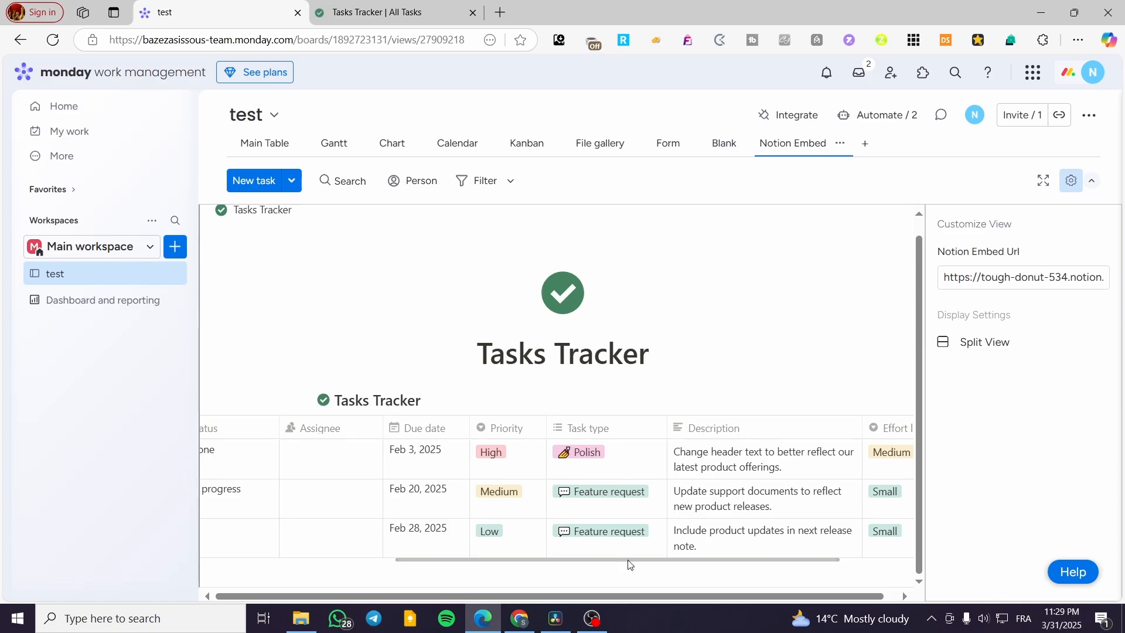
left_click_drag(629, 564, 422, 538)
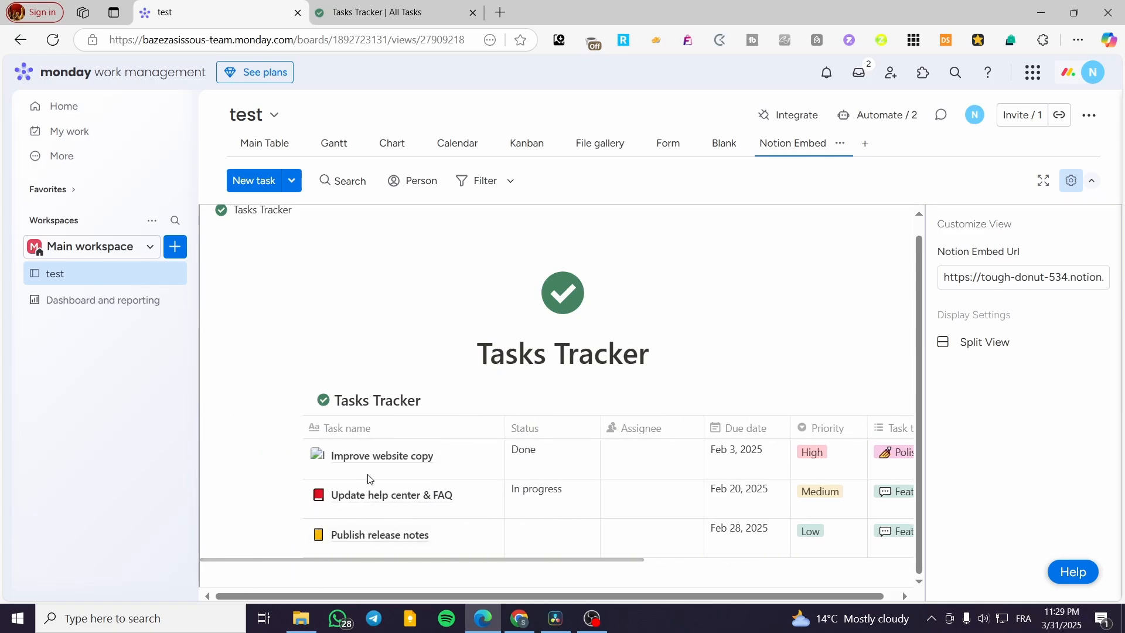
Step: View the Improve website copy task inside the embed, return to the Tasks Tracker table, and dismiss the trial banner
left_click(394, 463)
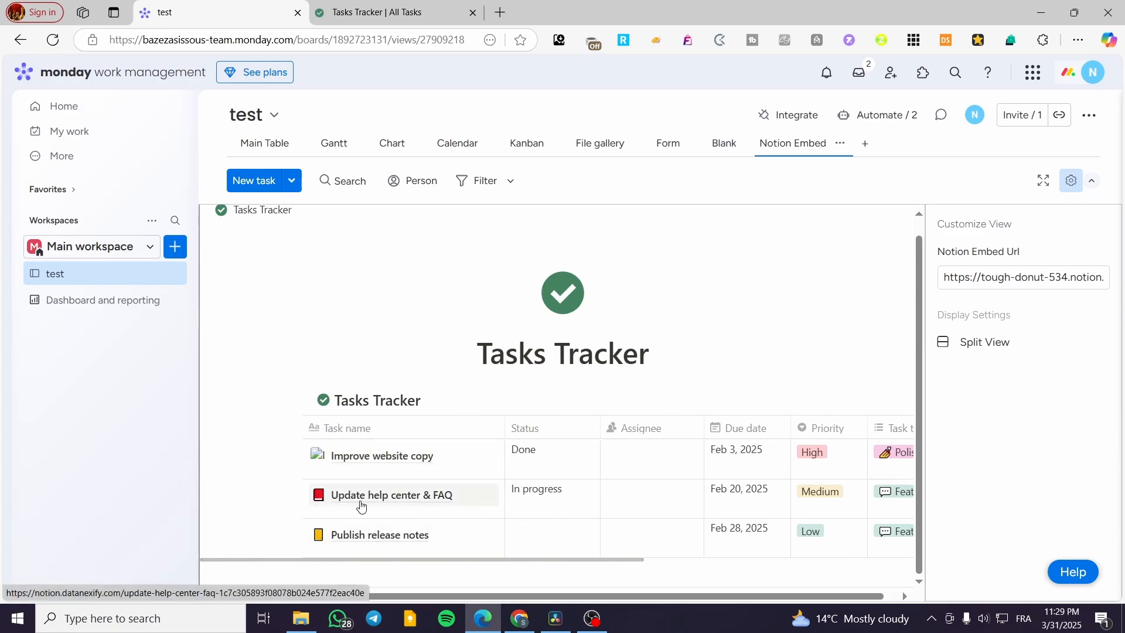
scroll(626, 457, "down", 6)
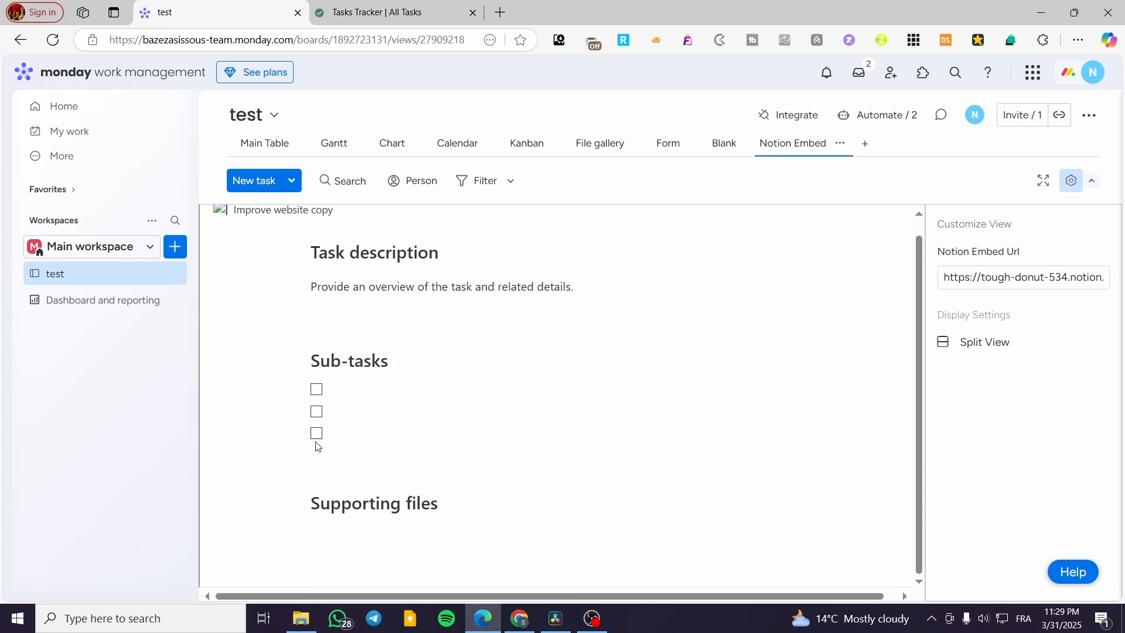
scroll(281, 258, "up", 6)
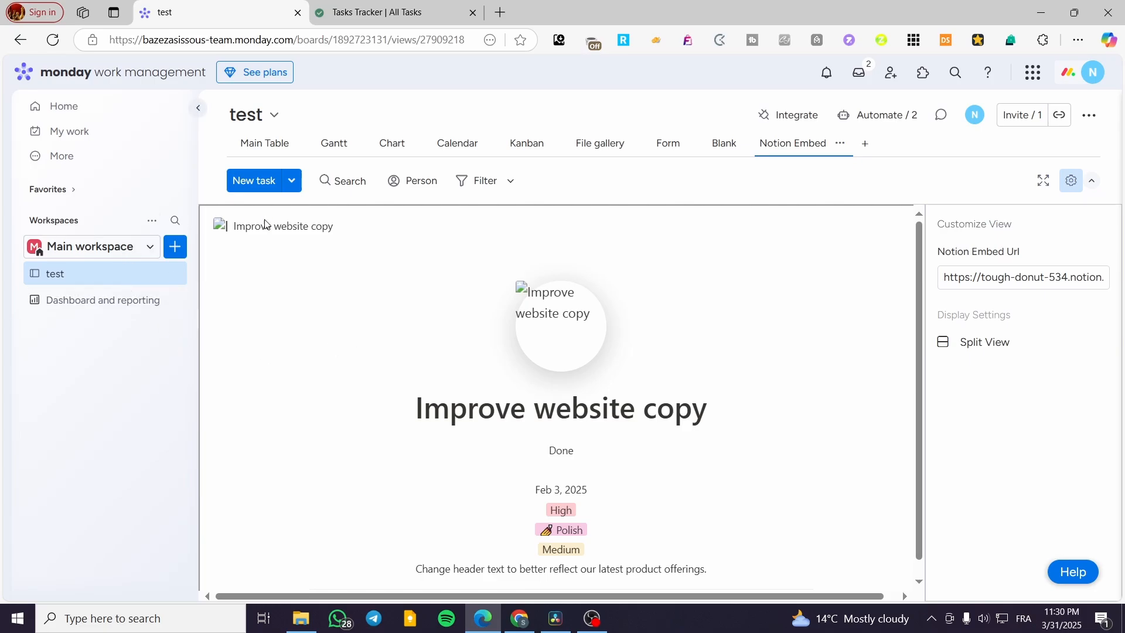
left_click(20, 39)
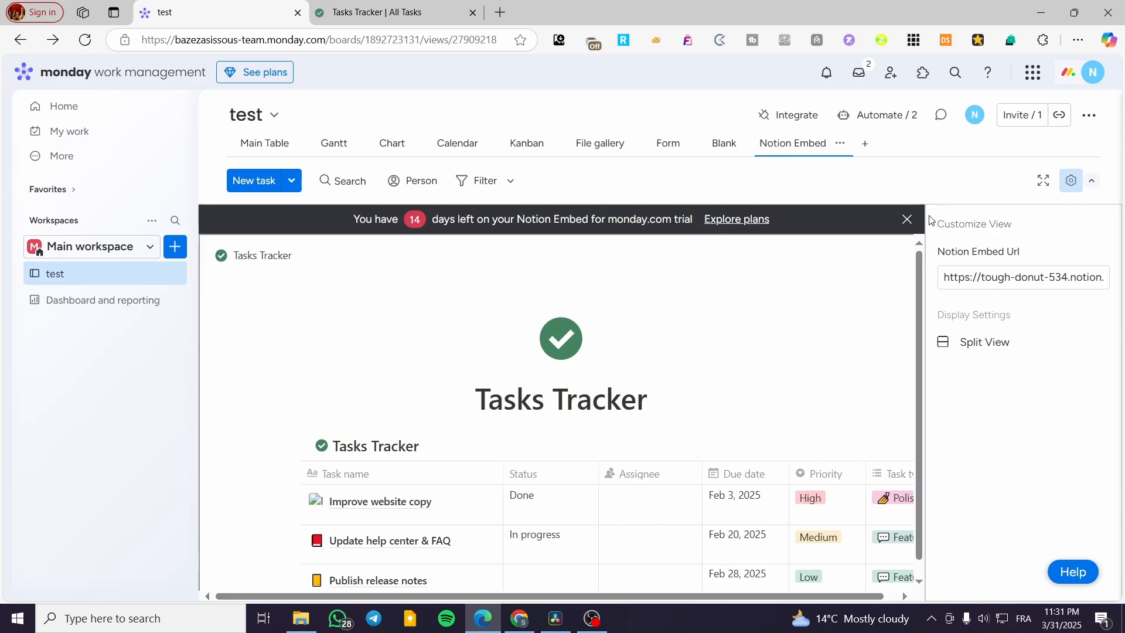
left_click(906, 222)
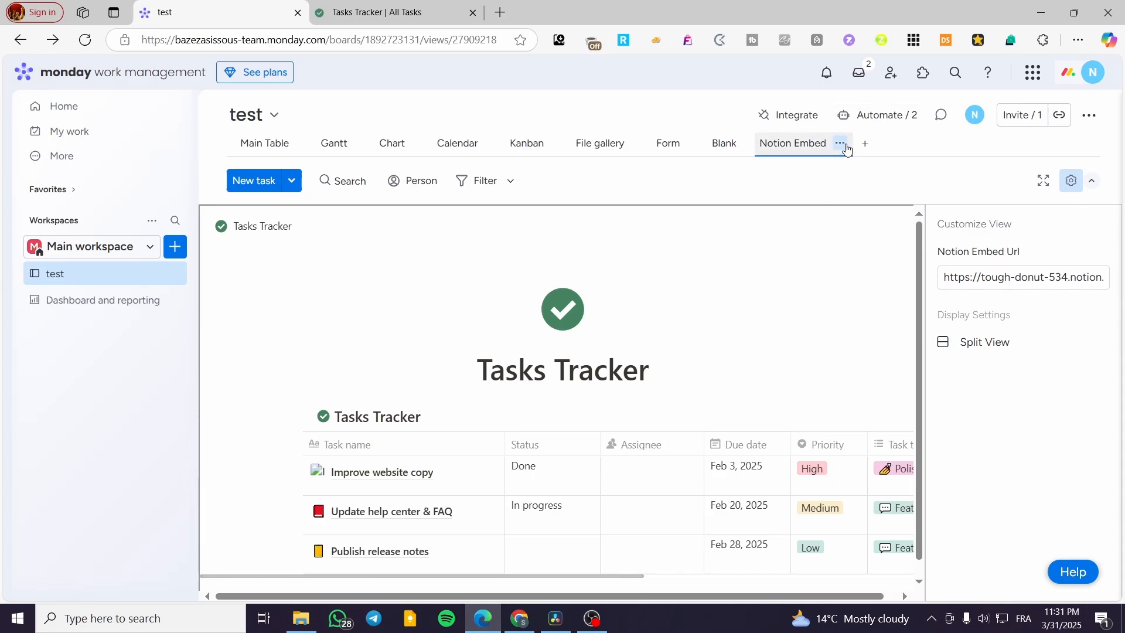
Step: Look in on the board's automation center, close it, and search the app marketplace for "notion"
left_click(812, 123)
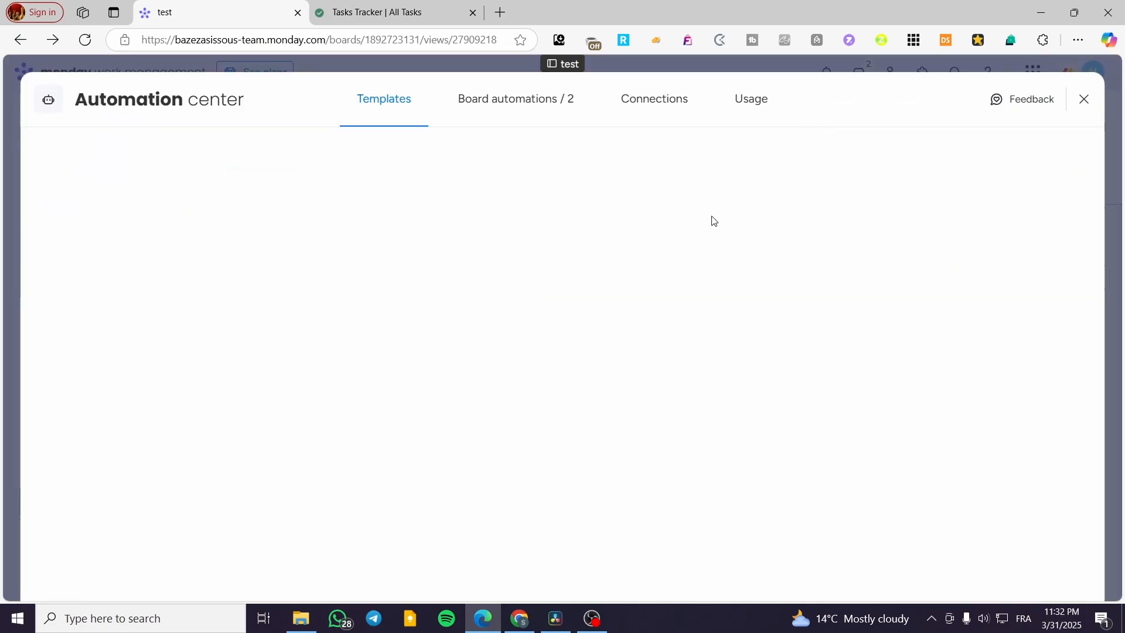
left_click(1085, 101)
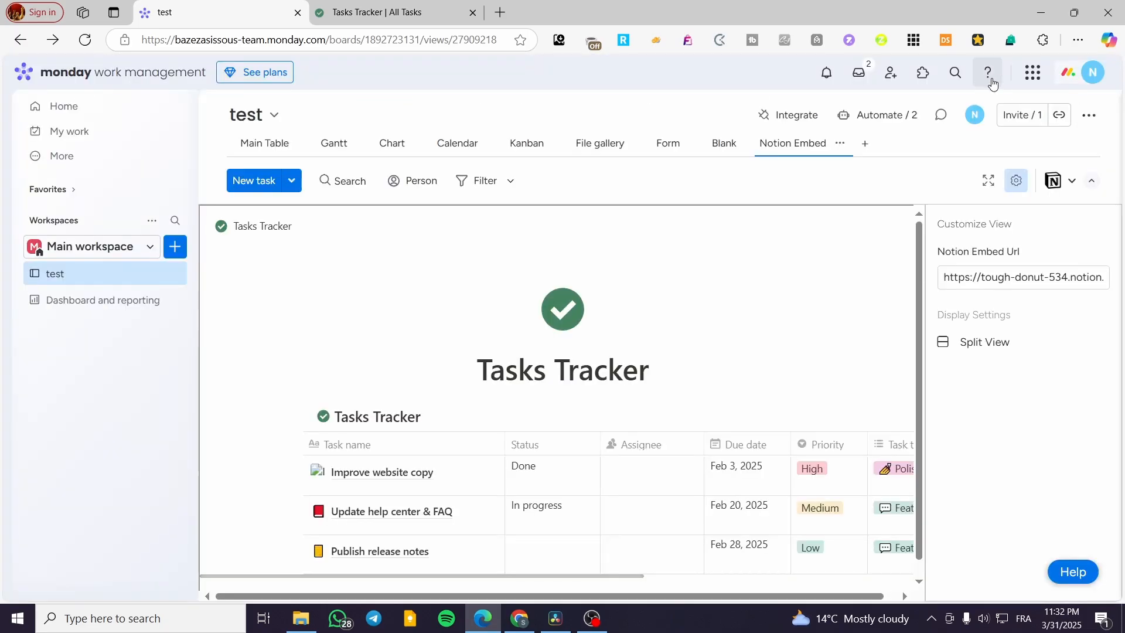
left_click(930, 76)
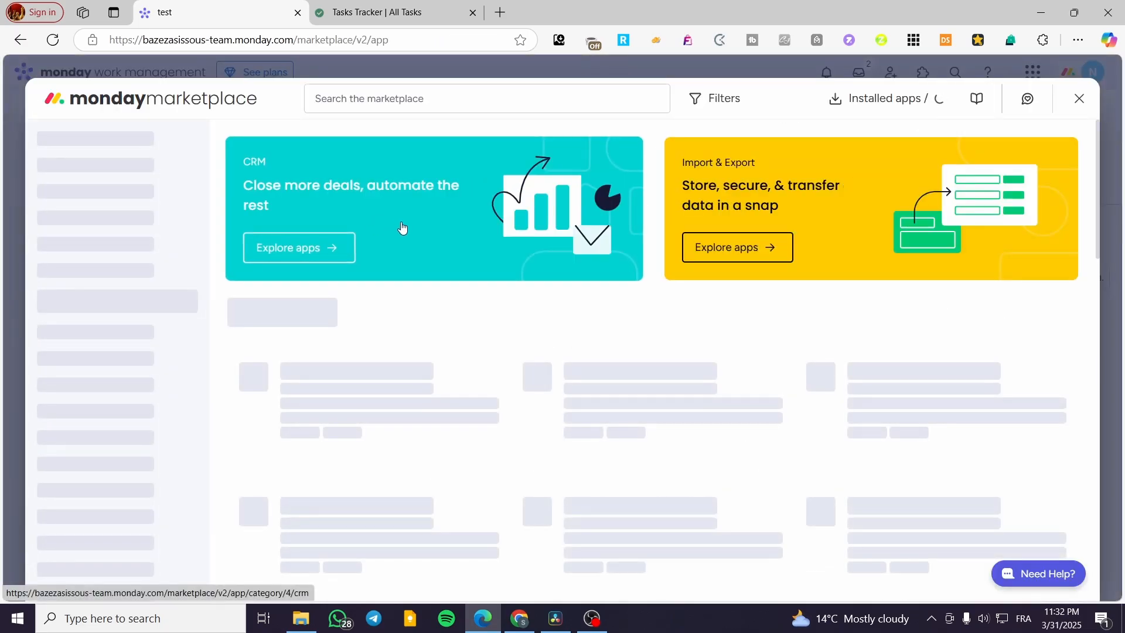
left_click(483, 106)
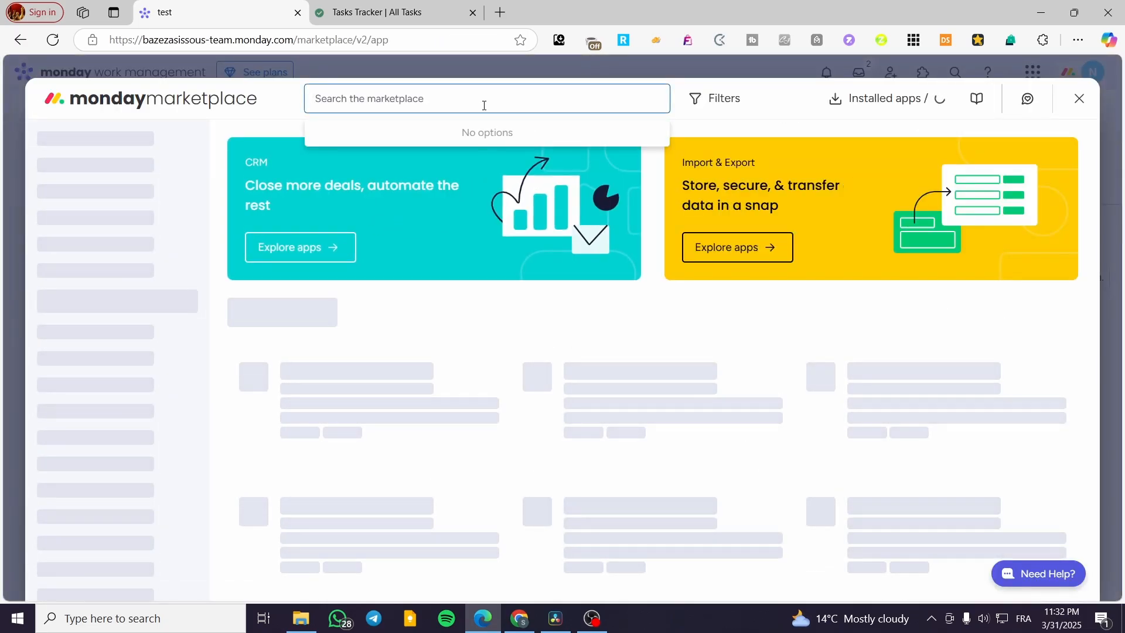
type("notion")
key("Return")
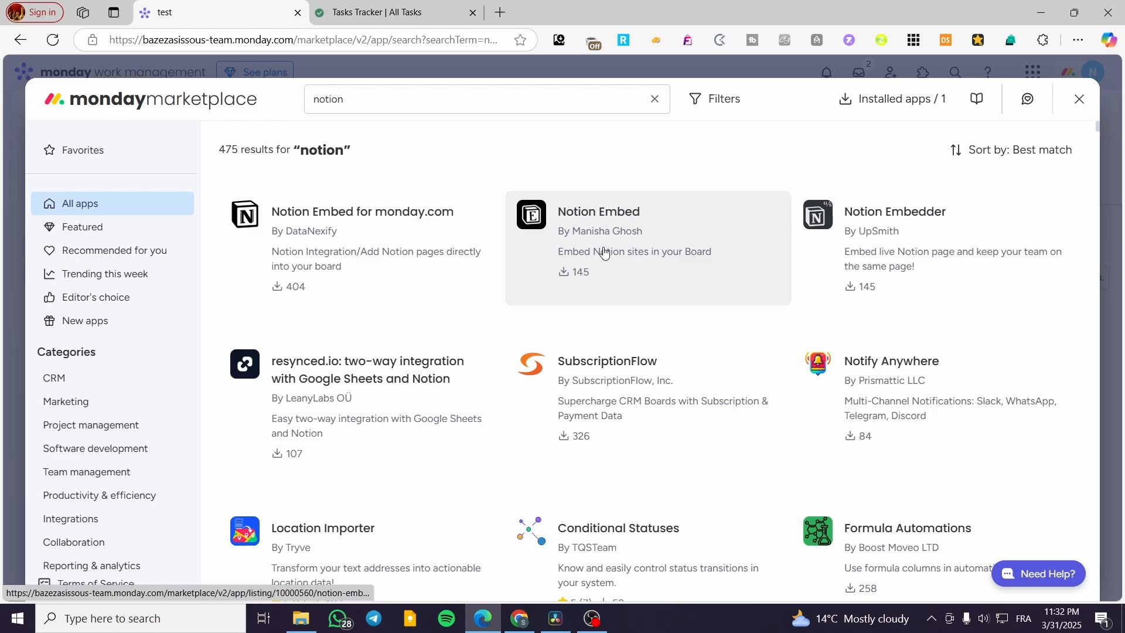
Step: Read the overview of the Notion Embed app listing and close the marketplace to return to the board
left_click(688, 245)
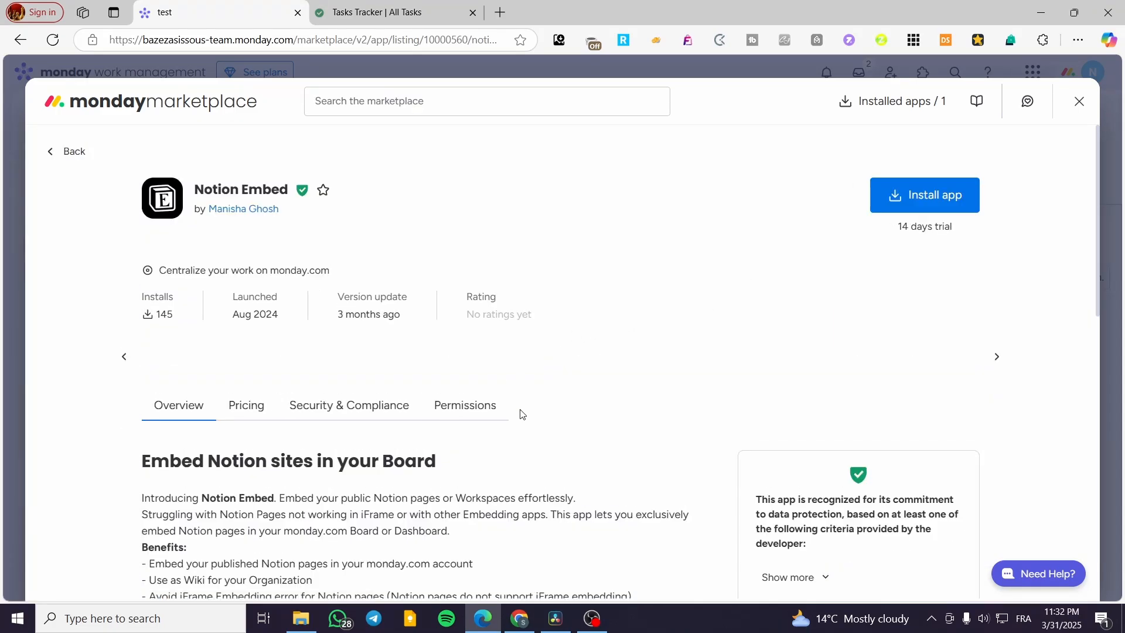
scroll(835, 417, "down", 3)
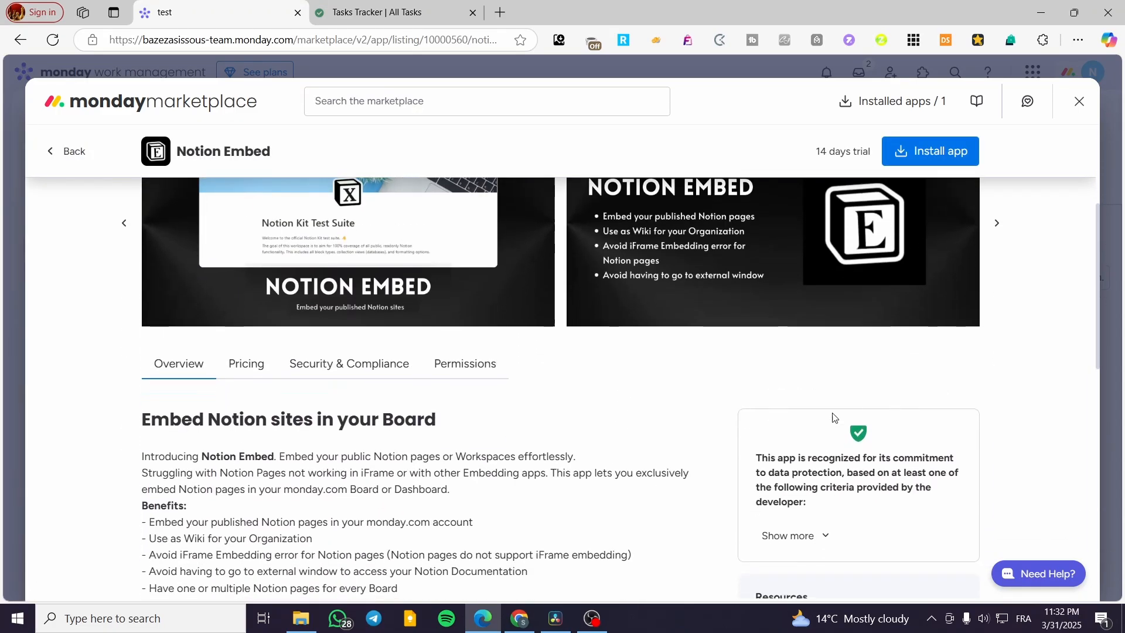
scroll(836, 418, "down", 3)
scroll(277, 431, "down", 2)
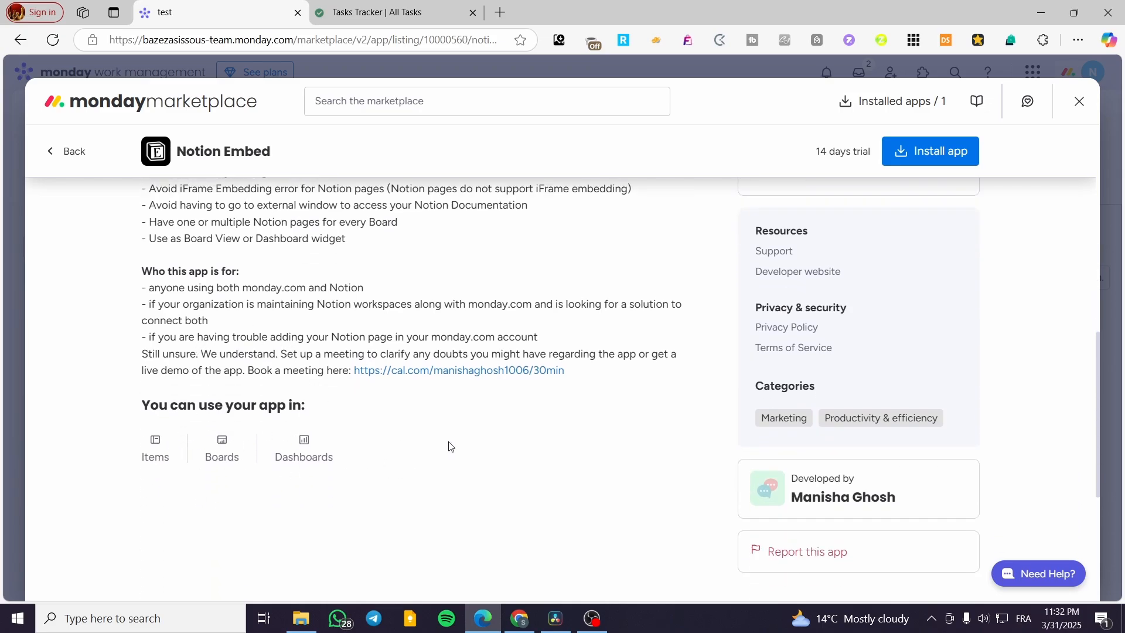
scroll(786, 384, "up", 5)
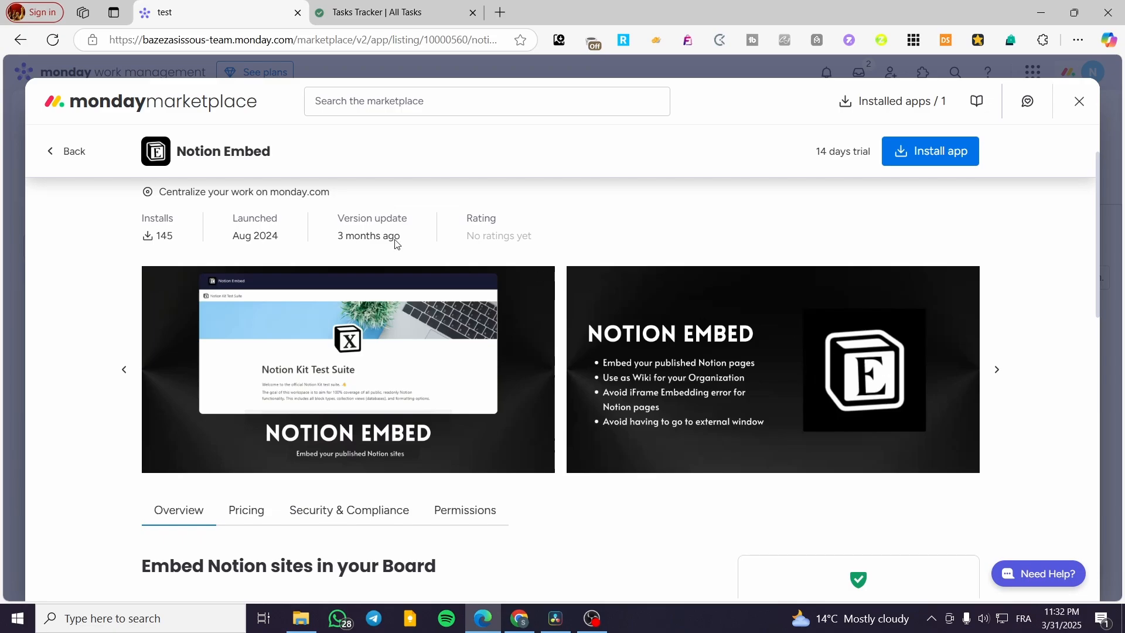
left_click(1080, 104)
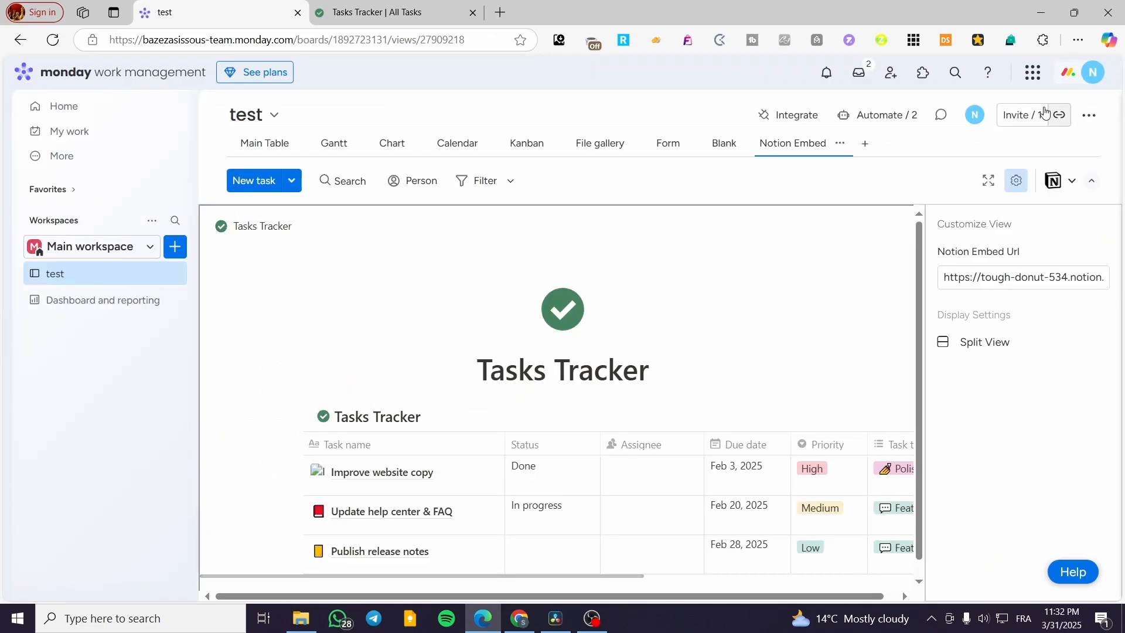